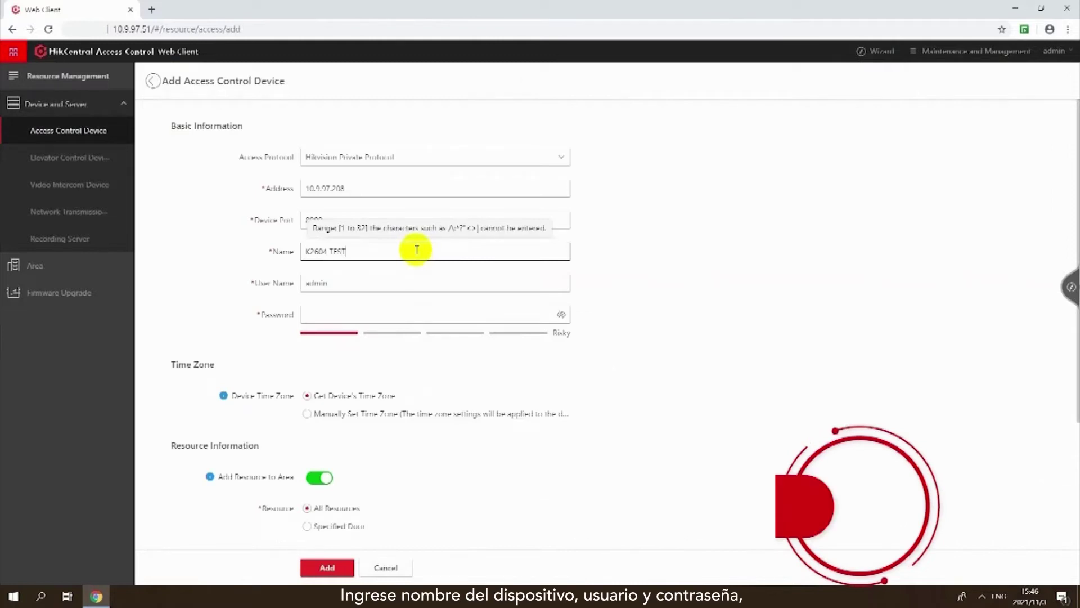
# Step: Enter the device's login password and import all of the controller's resources
pyautogui.click(398, 313)
pyautogui.write('********')
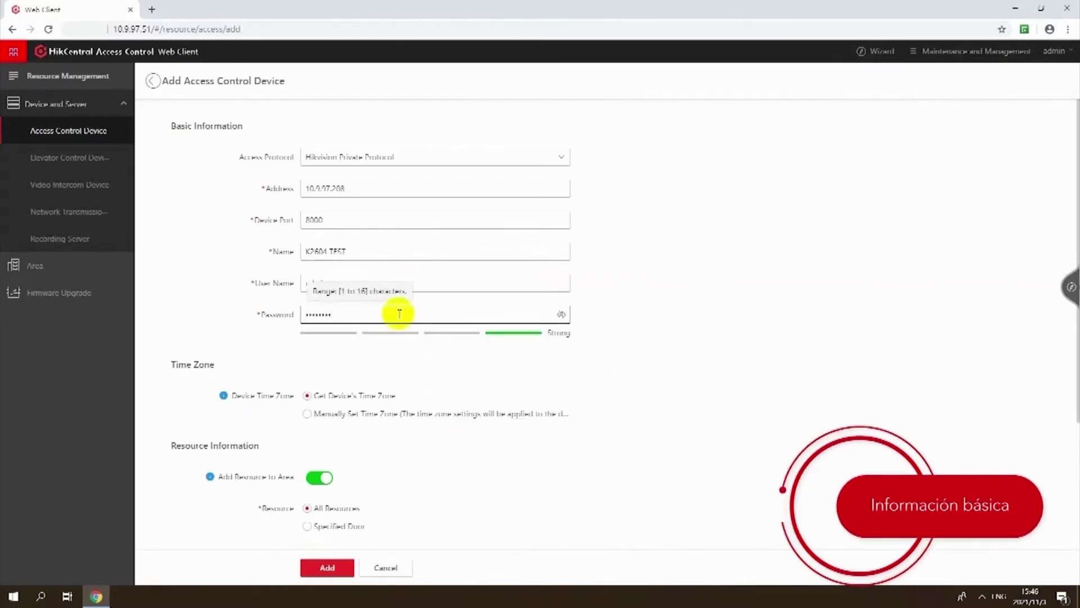
pyautogui.scroll(-3, 441, 379)
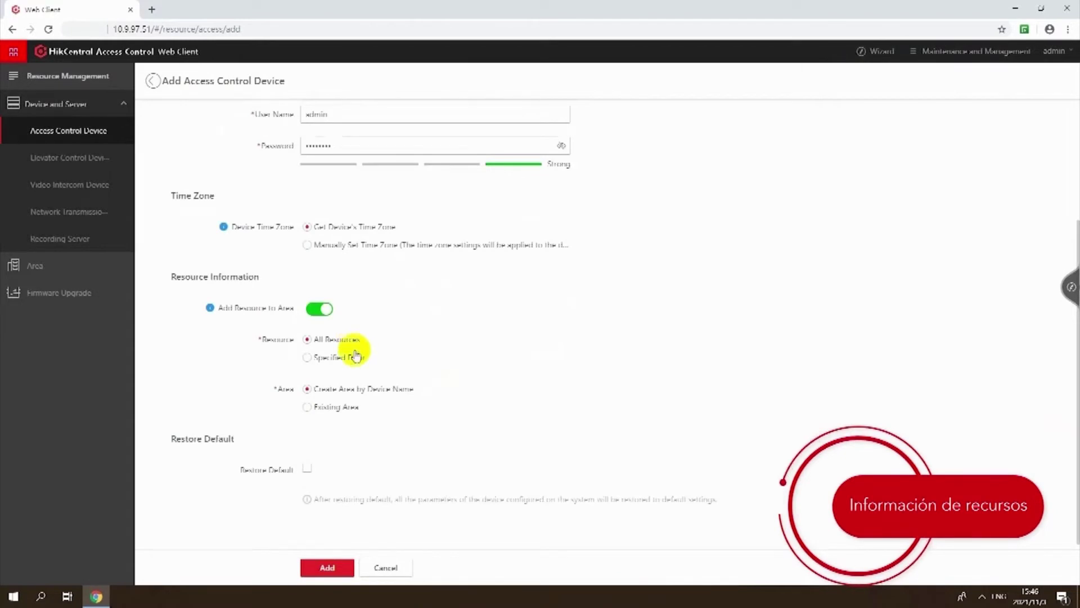
pyautogui.click(355, 355)
pyautogui.click(353, 343)
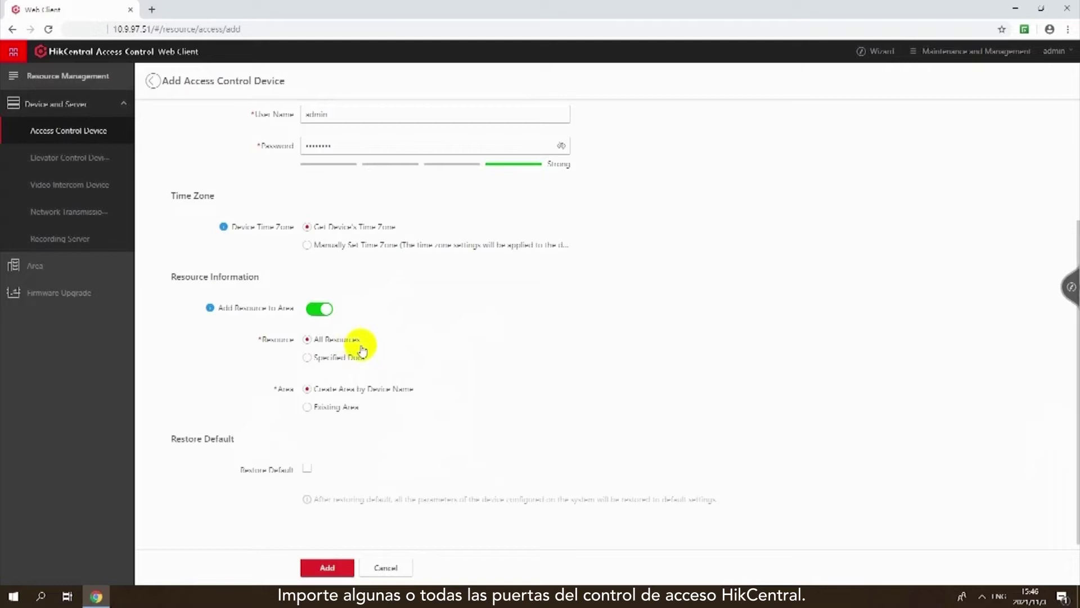
# Step: Tick Restore Default, add the K2604 TEST controller and confirm restoring its defaults
pyautogui.scroll(-1, 337, 394)
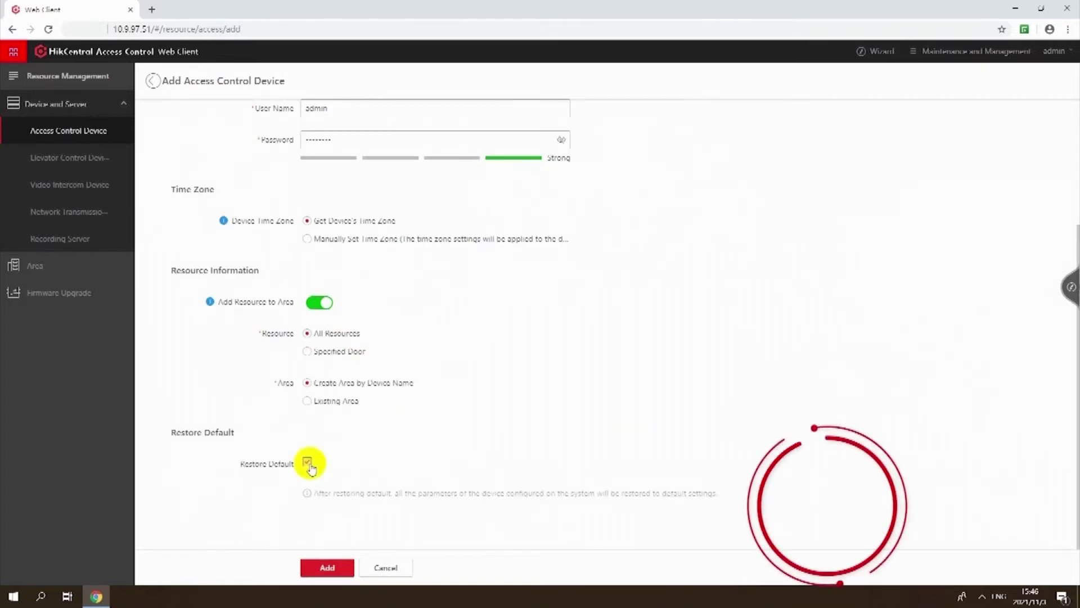
pyautogui.click(307, 463)
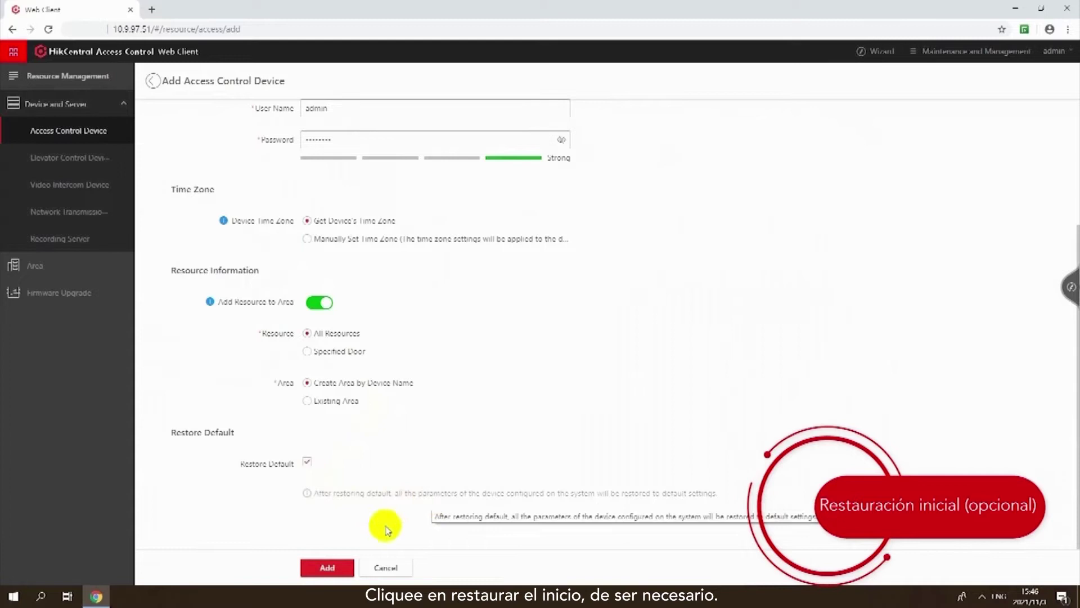
pyautogui.click(336, 568)
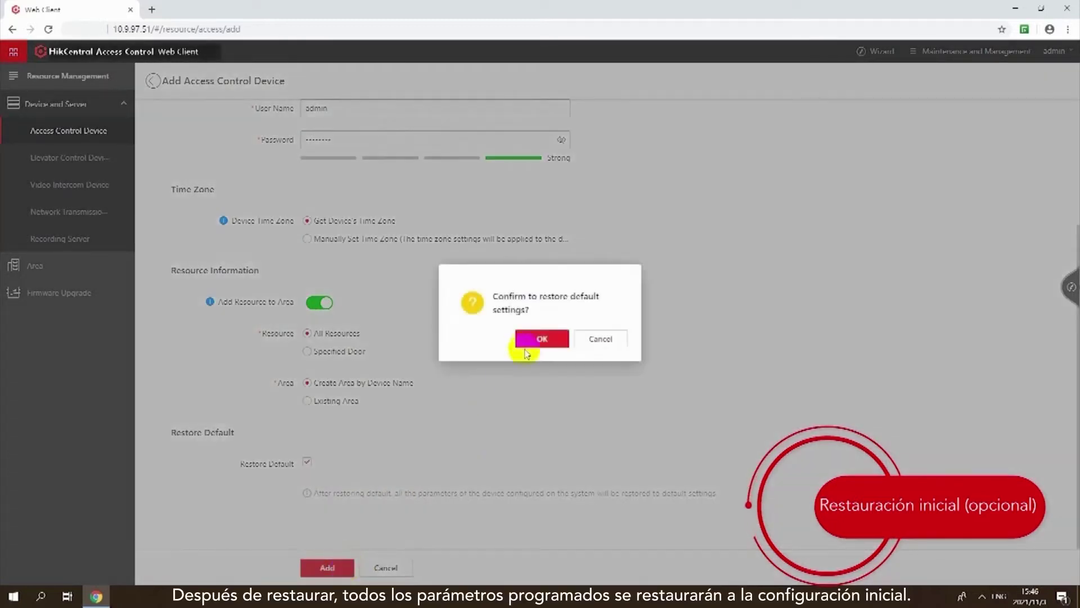
pyautogui.click(523, 338)
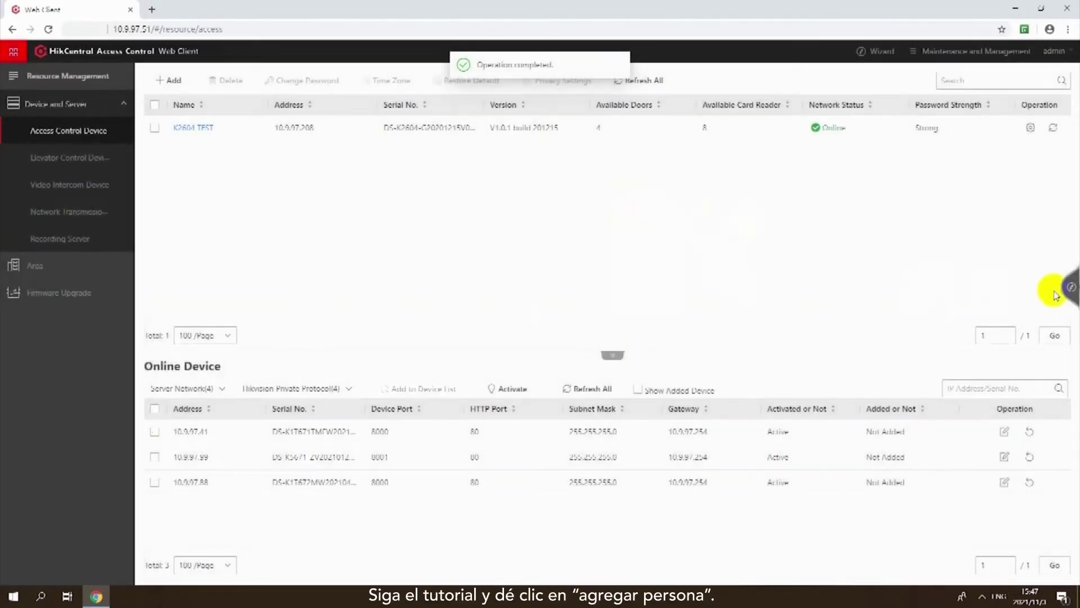
# Step: From the wizard's Add Person page, choose Import an Excel File and download the person template
pyautogui.click(1061, 291)
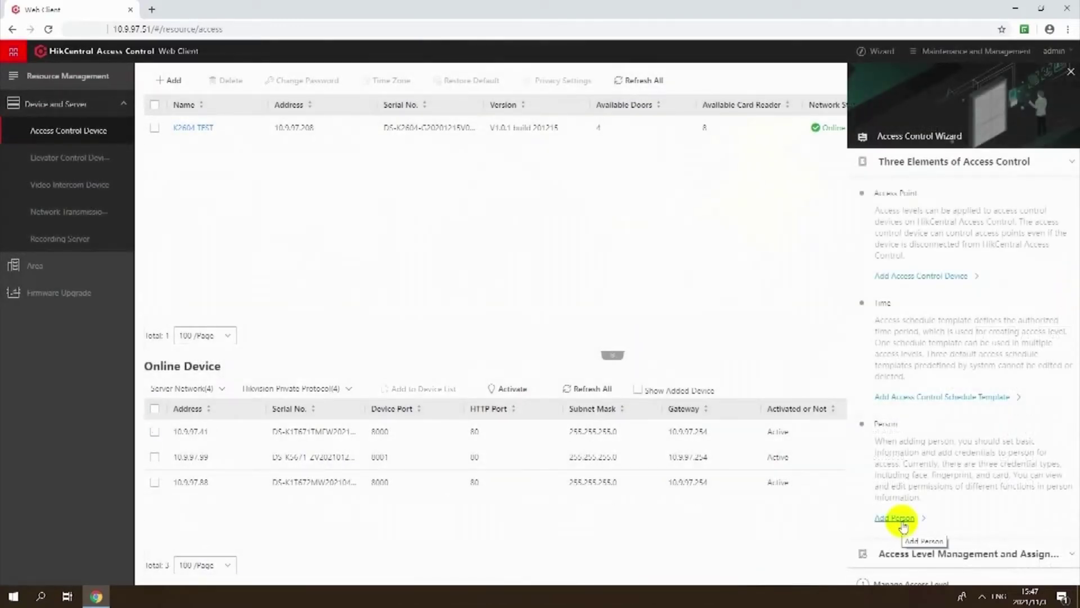
pyautogui.click(902, 524)
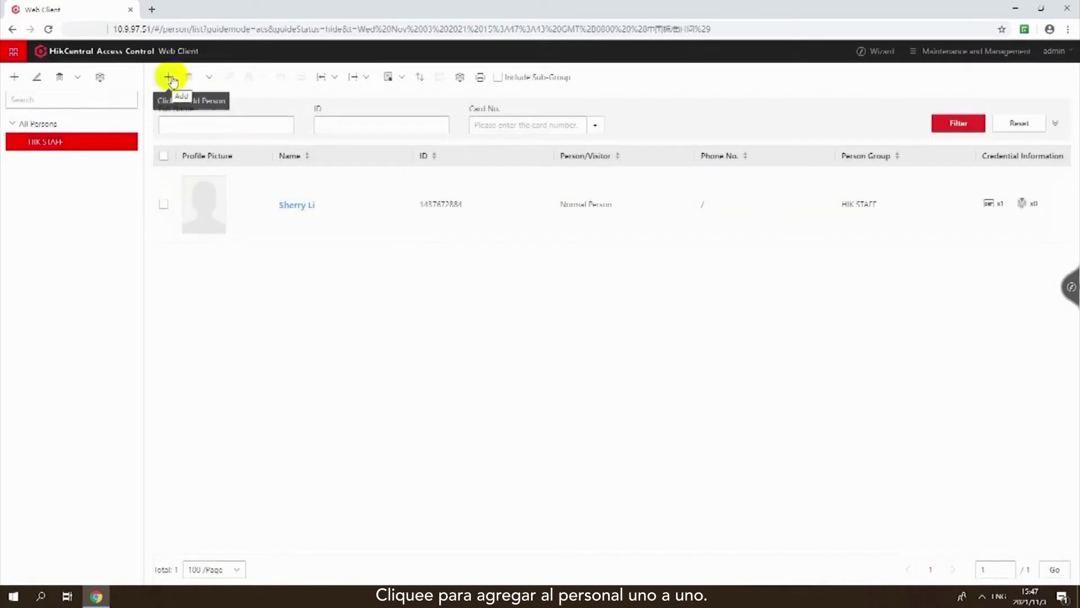
pyautogui.click(329, 79)
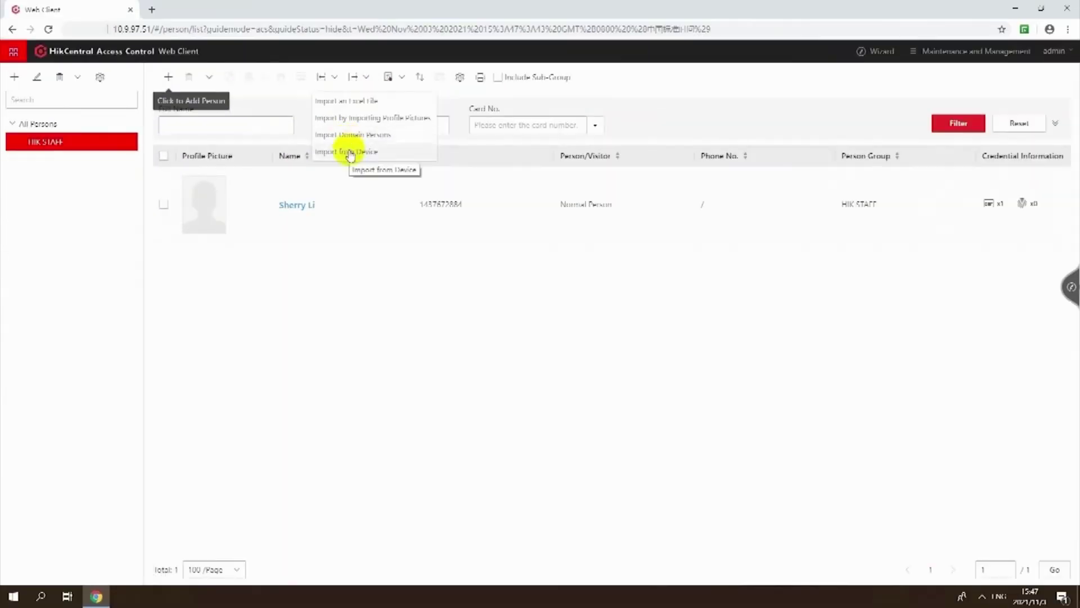
pyautogui.click(405, 107)
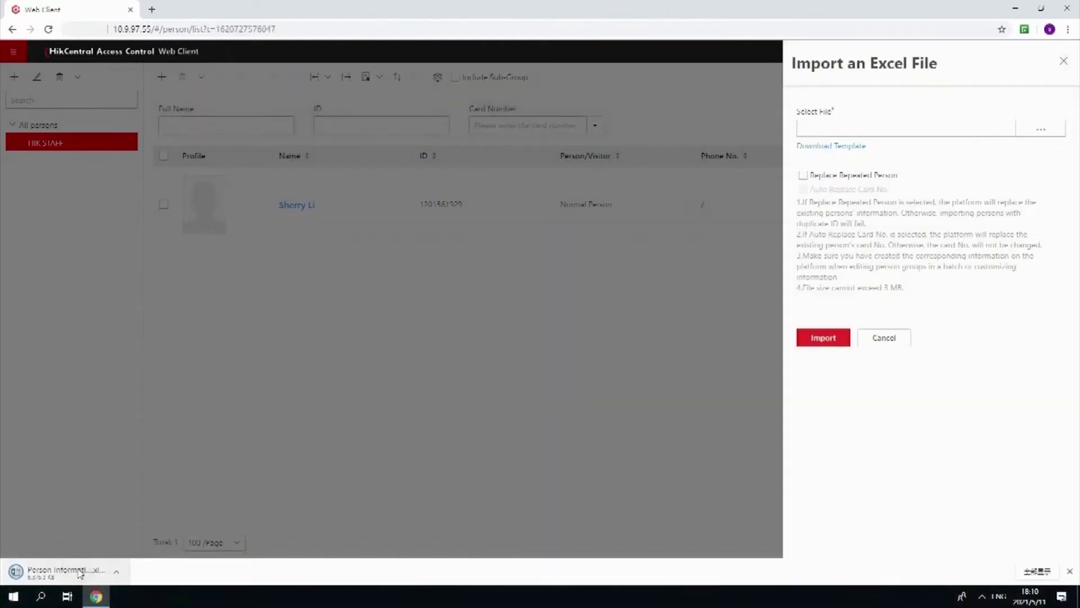
pyautogui.click(79, 572)
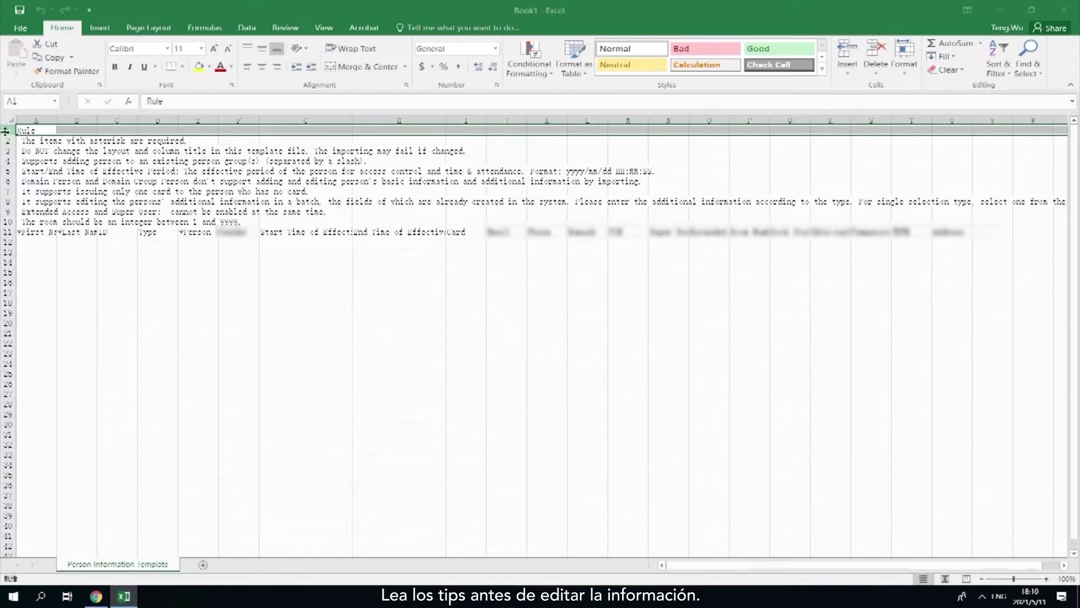
# Step: Enter the persons' names in the template and fill 'All persons/TEST' as the group for rows 12–14
pyautogui.click(41, 244)
pyautogui.write('Sherry')
pyautogui.press('Tab')
pyautogui.write('Test')
pyautogui.press('Return')
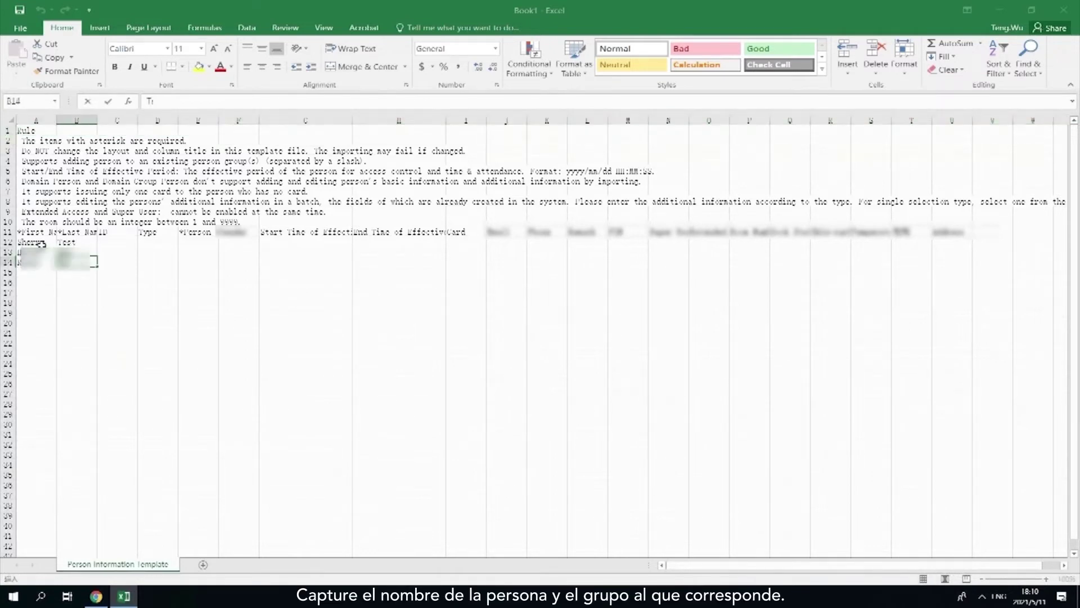
pyautogui.moveTo(219, 120); pyautogui.dragTo(268, 120)
pyautogui.click(209, 243)
pyautogui.write('All persons/')
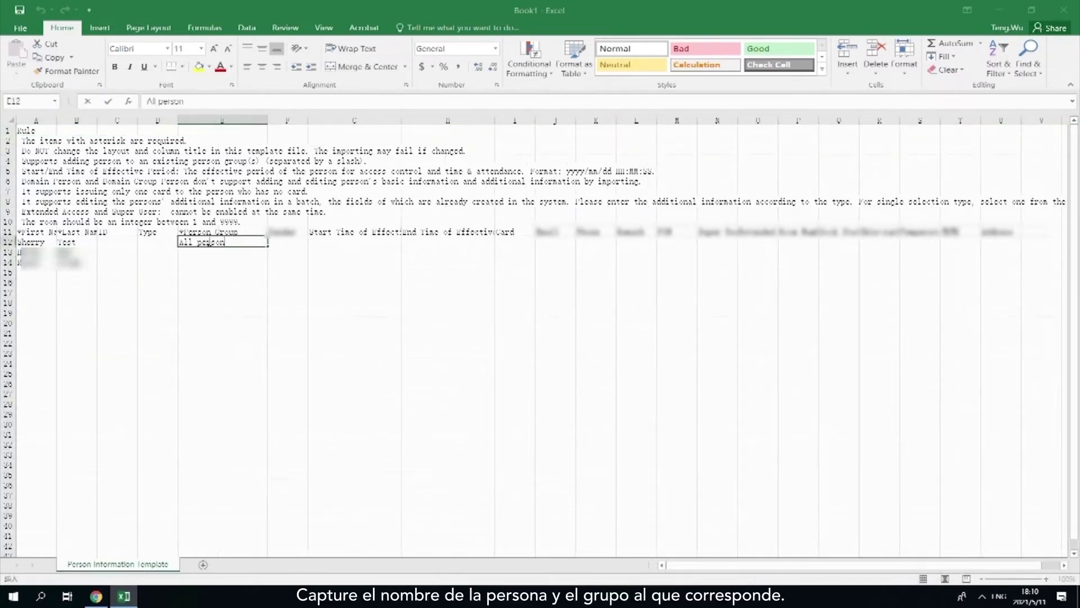
pyautogui.write('TEST')
pyautogui.moveTo(268, 248); pyautogui.dragTo(267, 265)
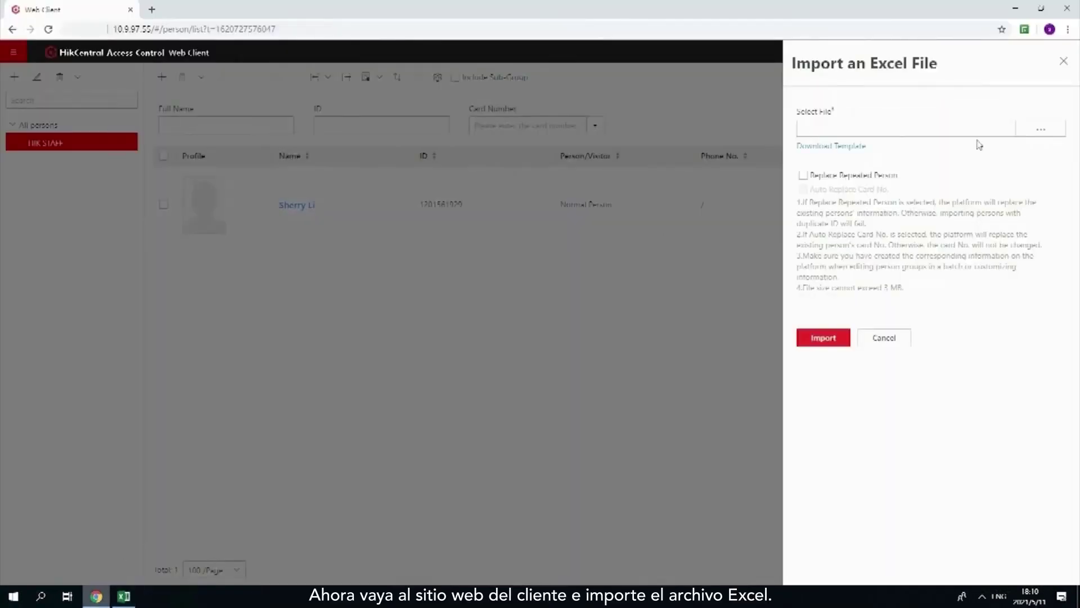
# Step: Import the filled template, then open a person from the TEST group for editing
pyautogui.click(1040, 130)
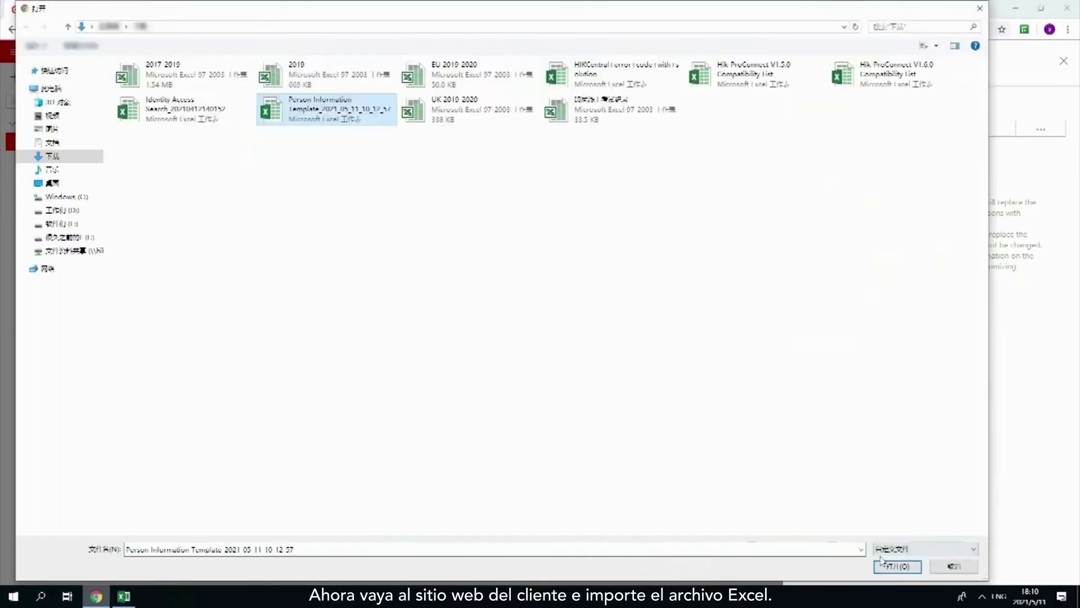
pyautogui.click(882, 563)
pyautogui.click(838, 343)
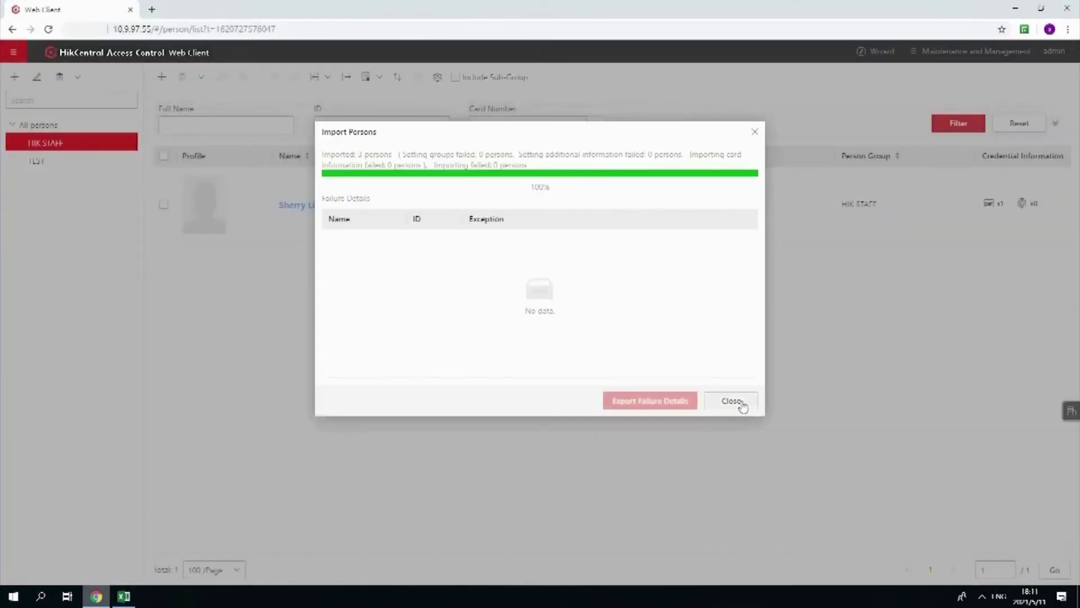
pyautogui.click(742, 403)
pyautogui.click(78, 160)
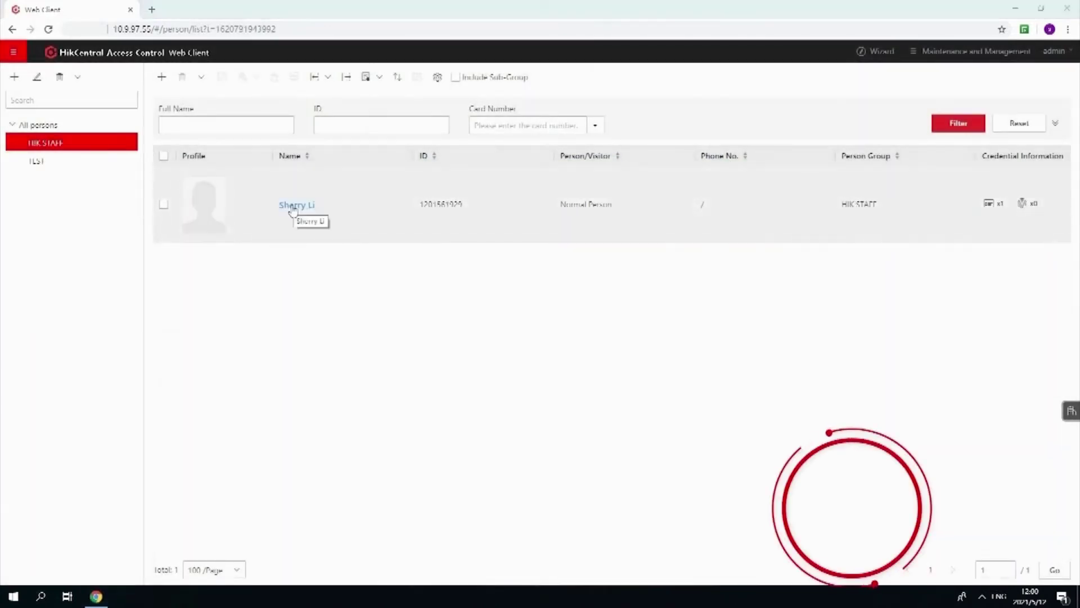
pyautogui.click(293, 206)
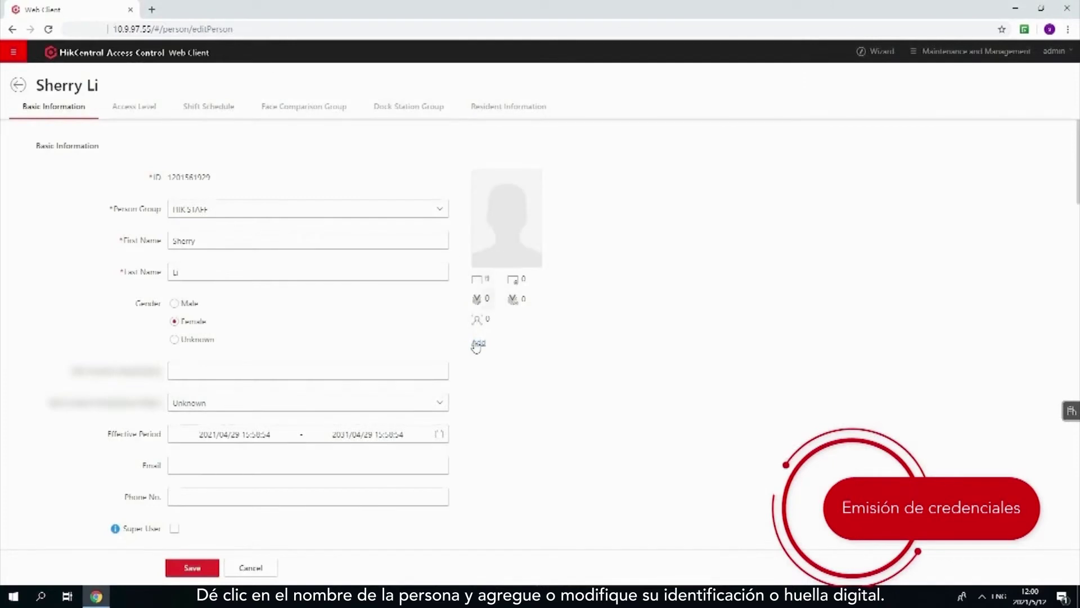
# Step: Start adding a second card credential to the person
pyautogui.click(478, 343)
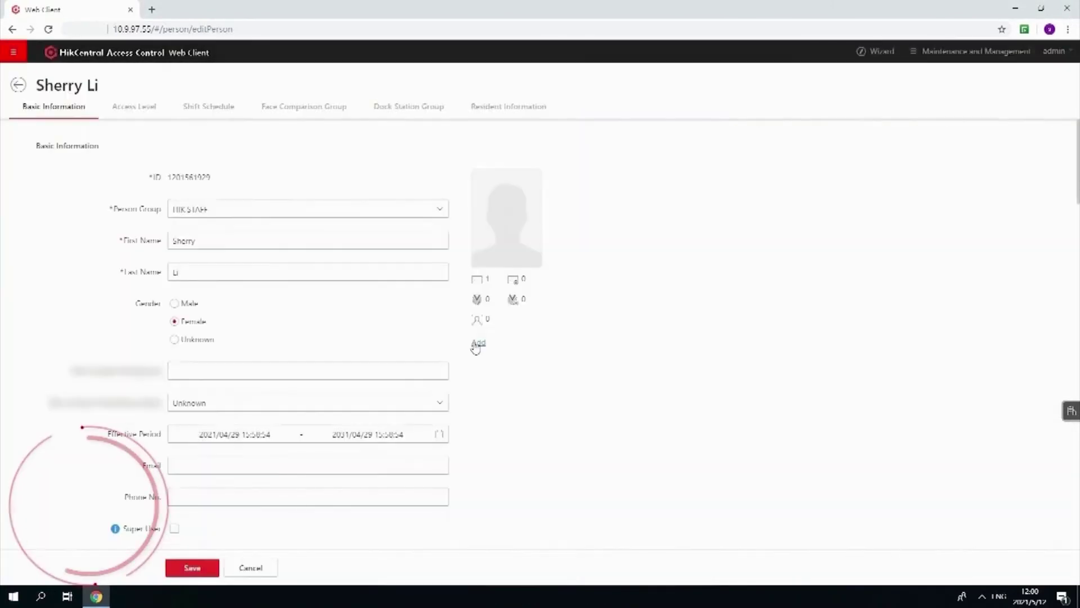
pyautogui.click(478, 343)
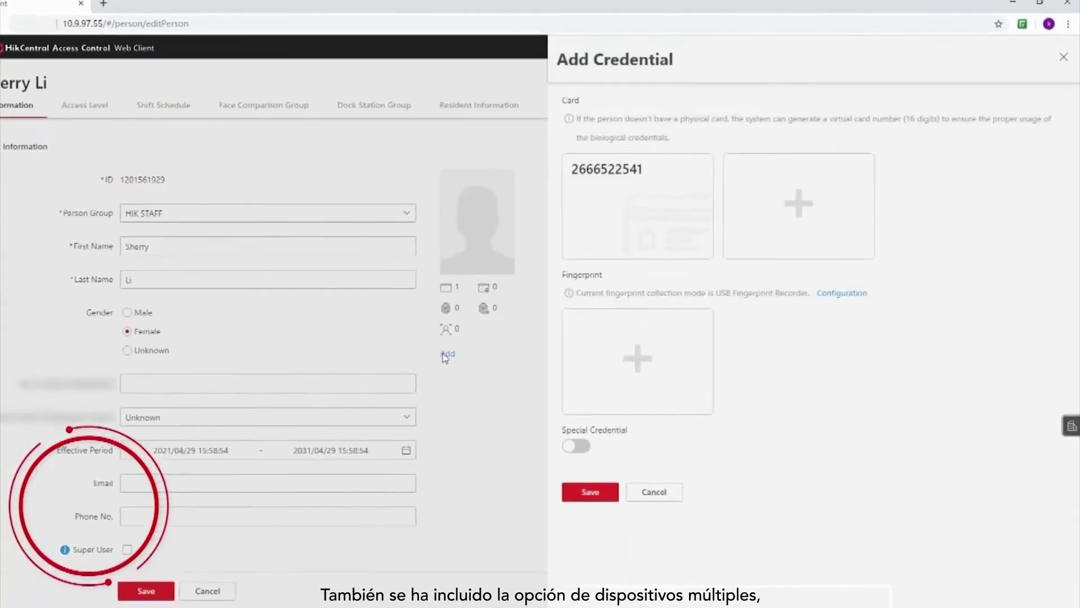
pyautogui.click(807, 210)
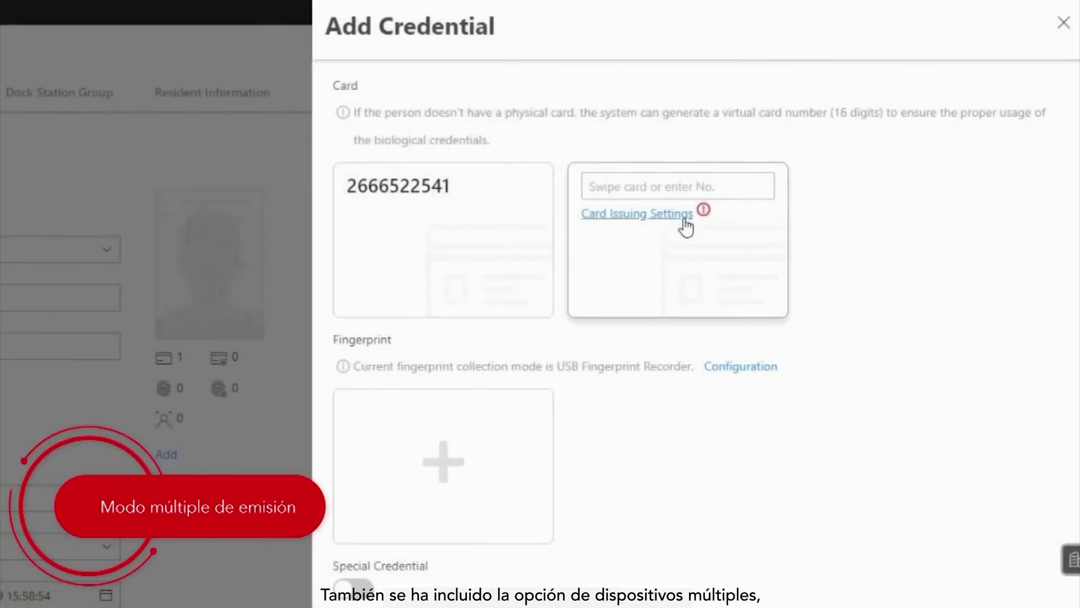
# Step: Issue the card in Card Reader mode at Door 01 2604 and save it
pyautogui.click(686, 217)
pyautogui.click(750, 118)
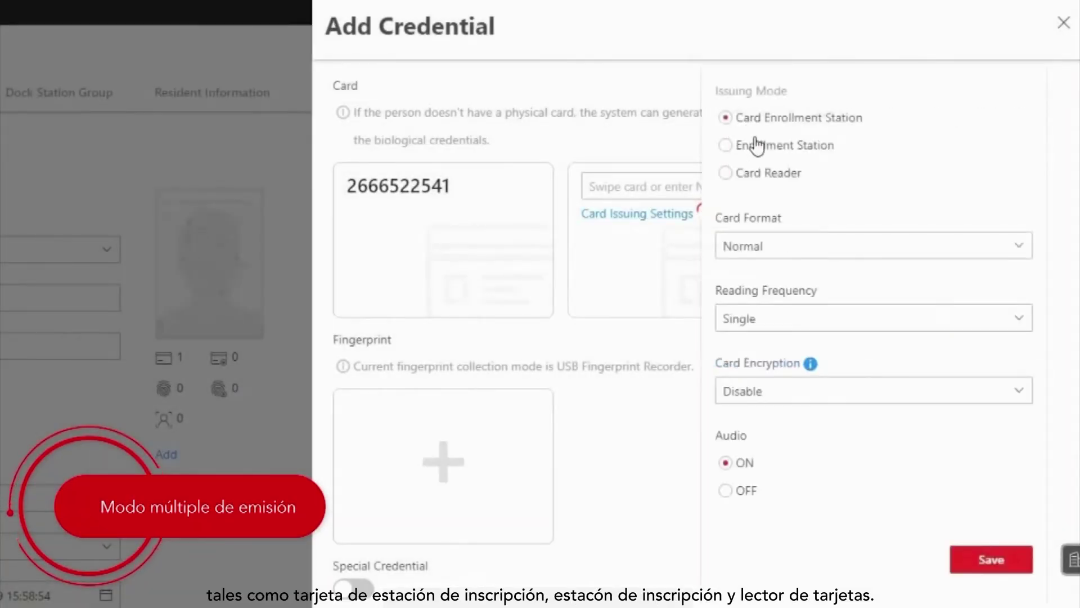
pyautogui.click(757, 145)
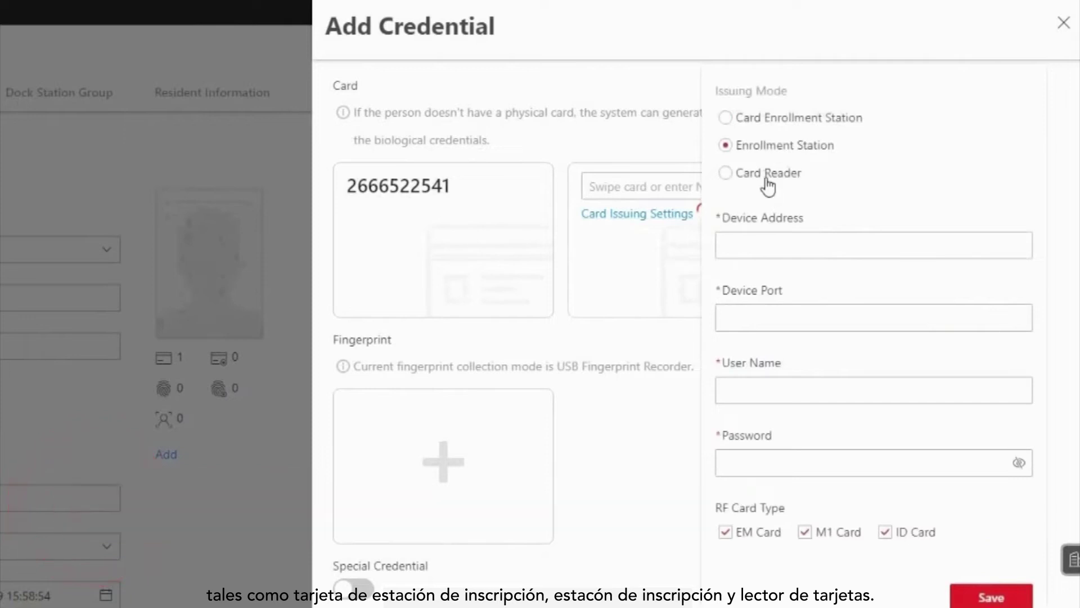
pyautogui.click(767, 179)
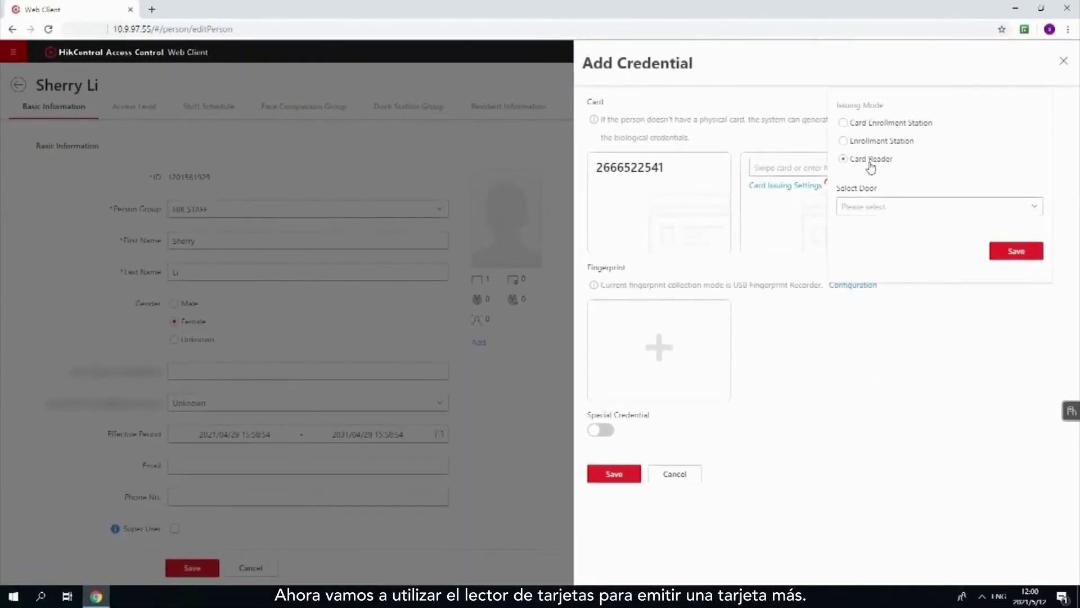
pyautogui.click(918, 211)
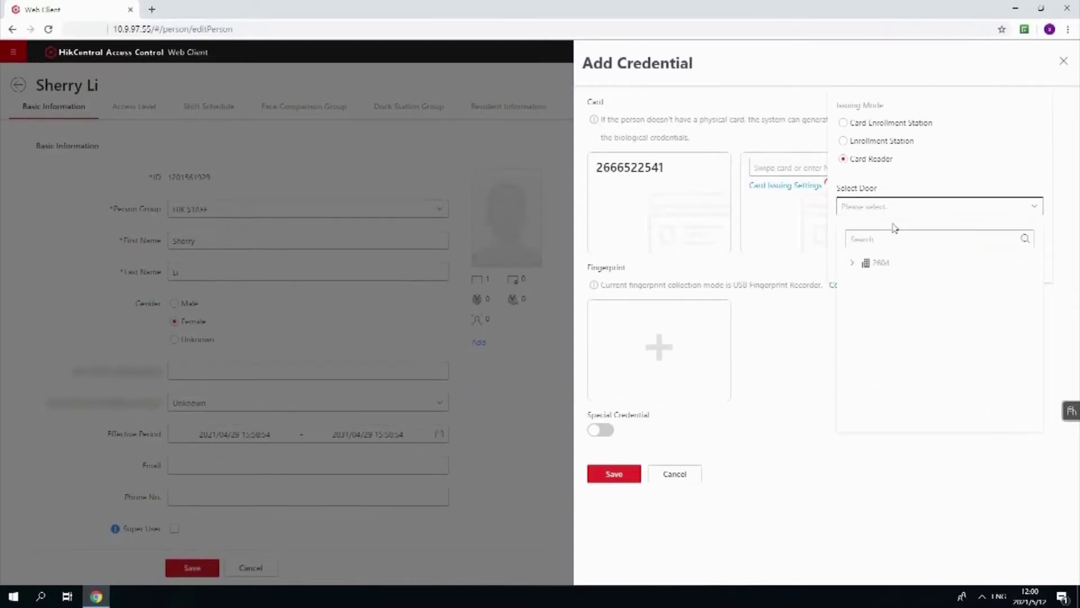
pyautogui.click(852, 263)
pyautogui.click(885, 285)
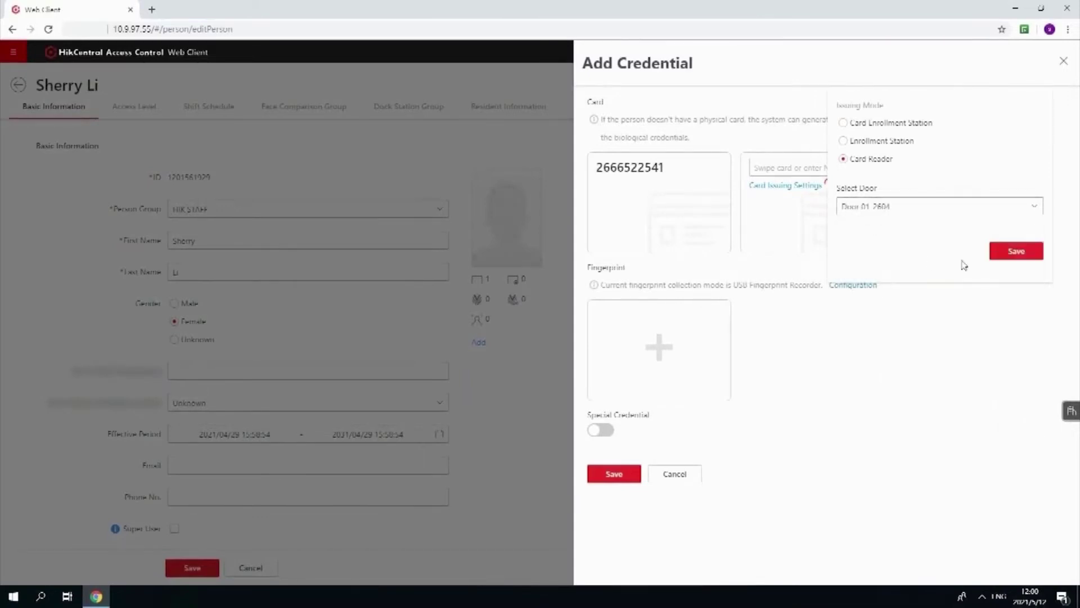
pyautogui.click(1013, 250)
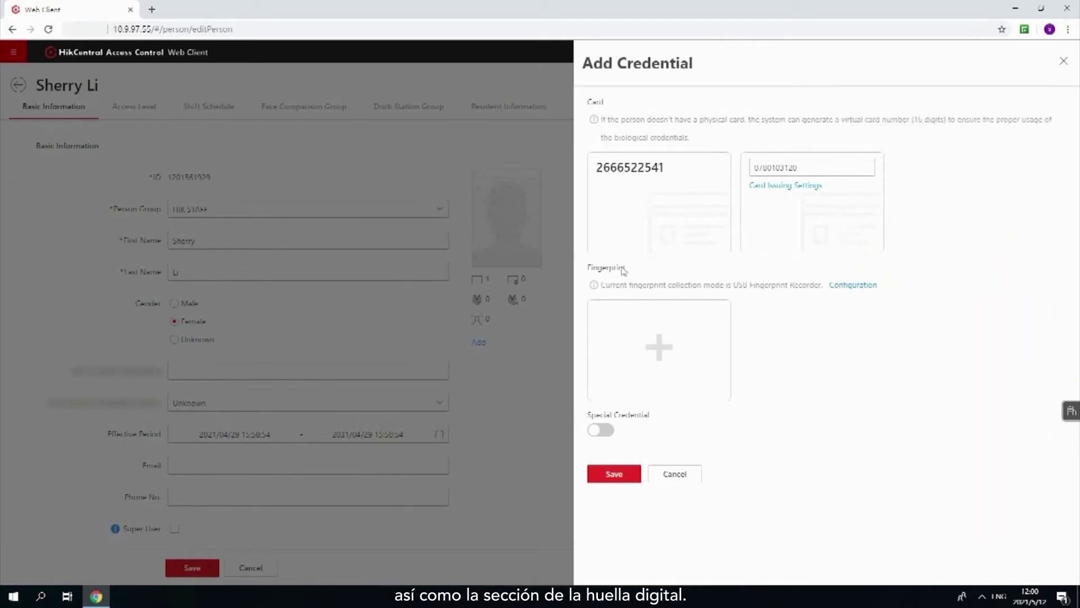
pyautogui.click(614, 473)
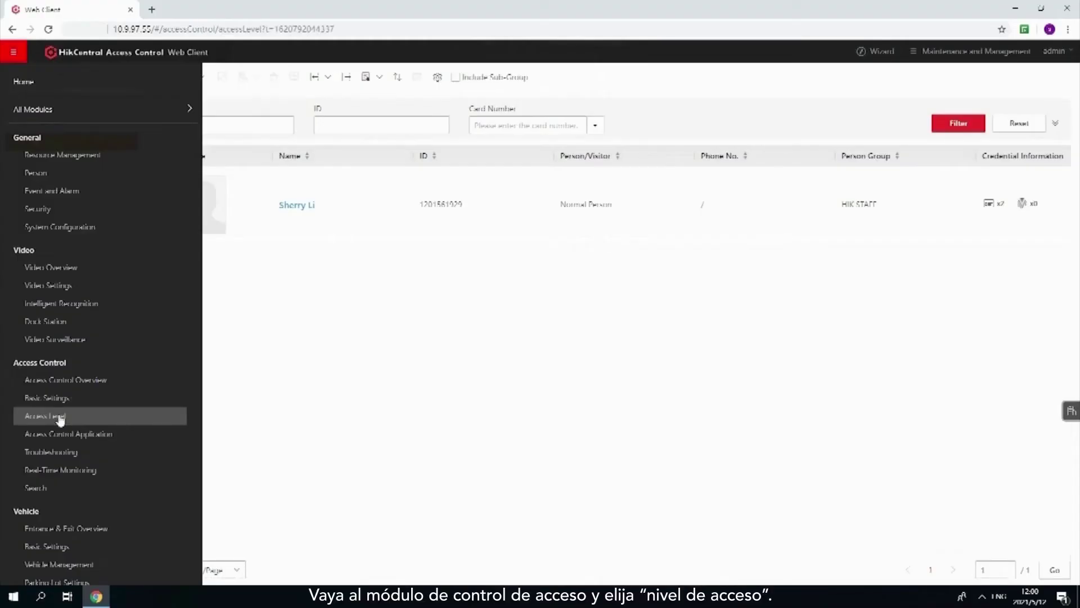
# Step: Start a new access level named TEST LEVEL with Door 01 and Door 02 of 2604 selected
pyautogui.click(61, 417)
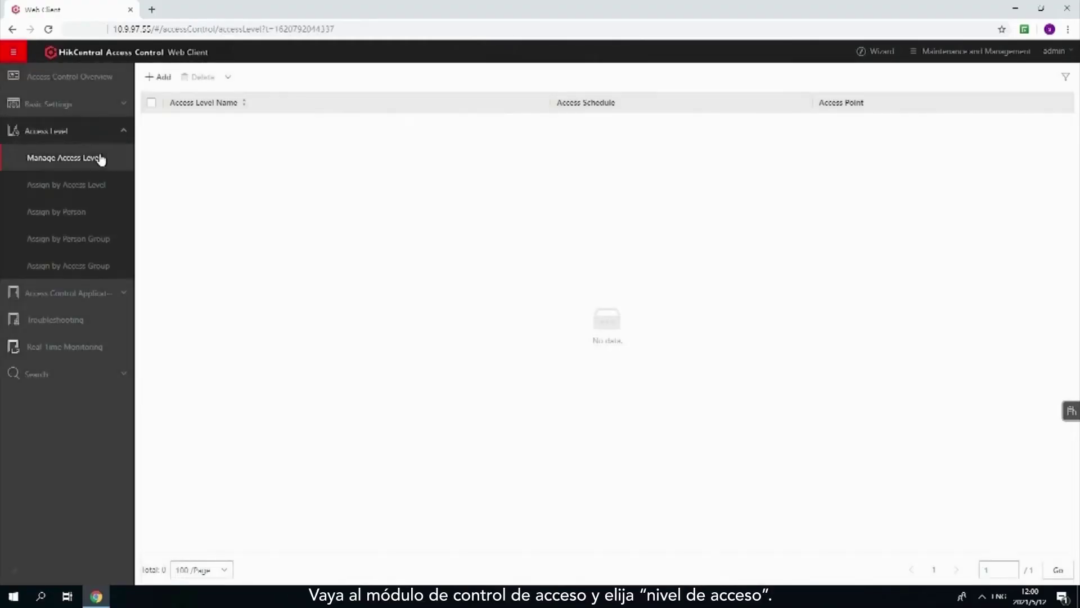
pyautogui.click(150, 79)
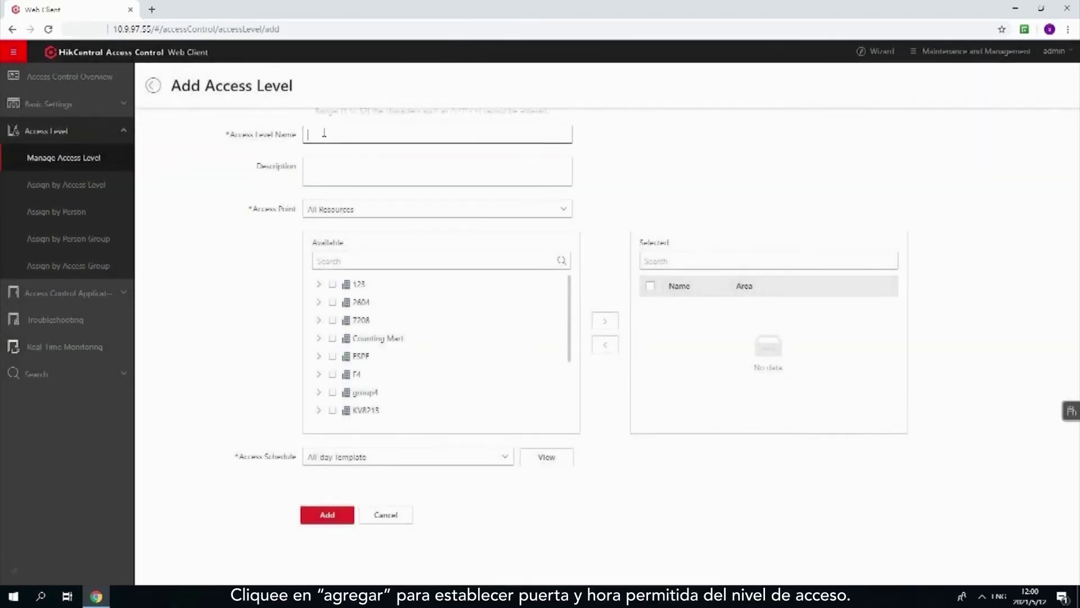
pyautogui.click(324, 133)
pyautogui.write('TLS ALL')
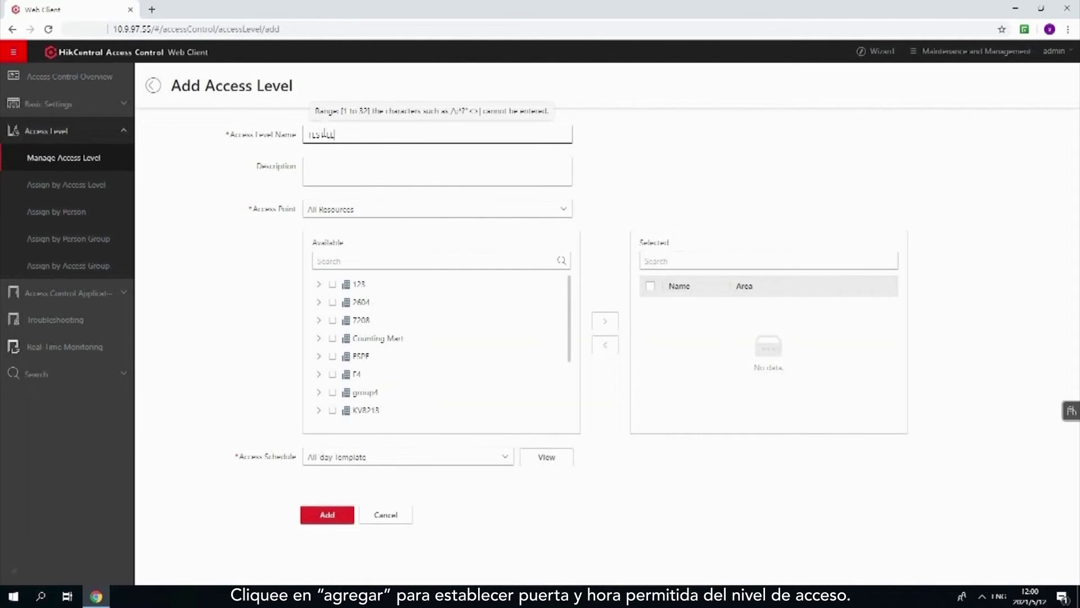
pyautogui.write('EVEL')
pyautogui.click(319, 302)
pyautogui.click(341, 320)
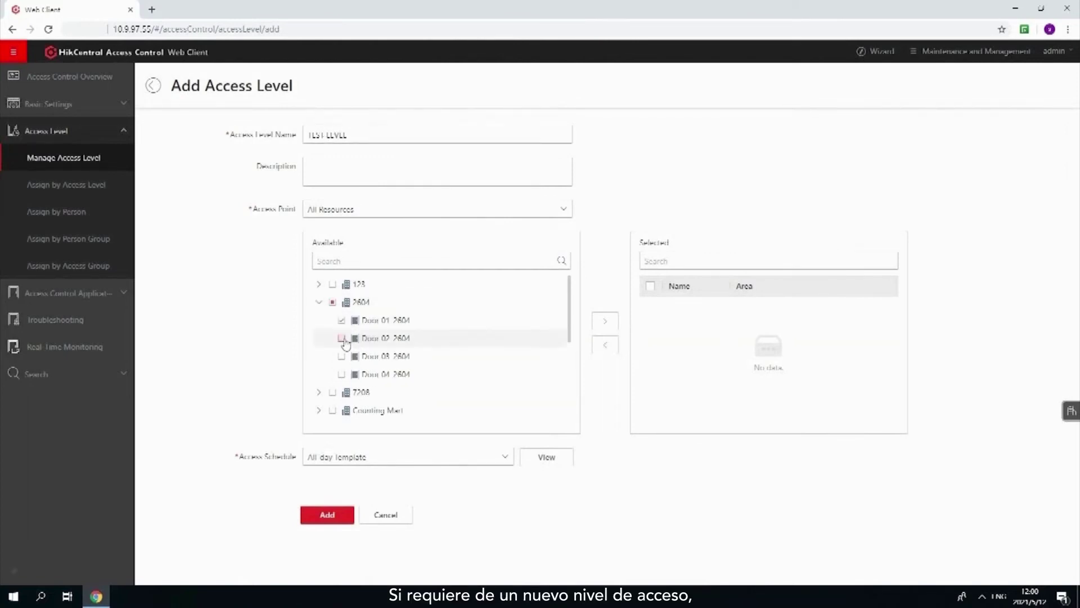
pyautogui.click(604, 320)
# Step: Create an all-week TEST LEVEL schedule template, use it and save the access level
pyautogui.click(506, 458)
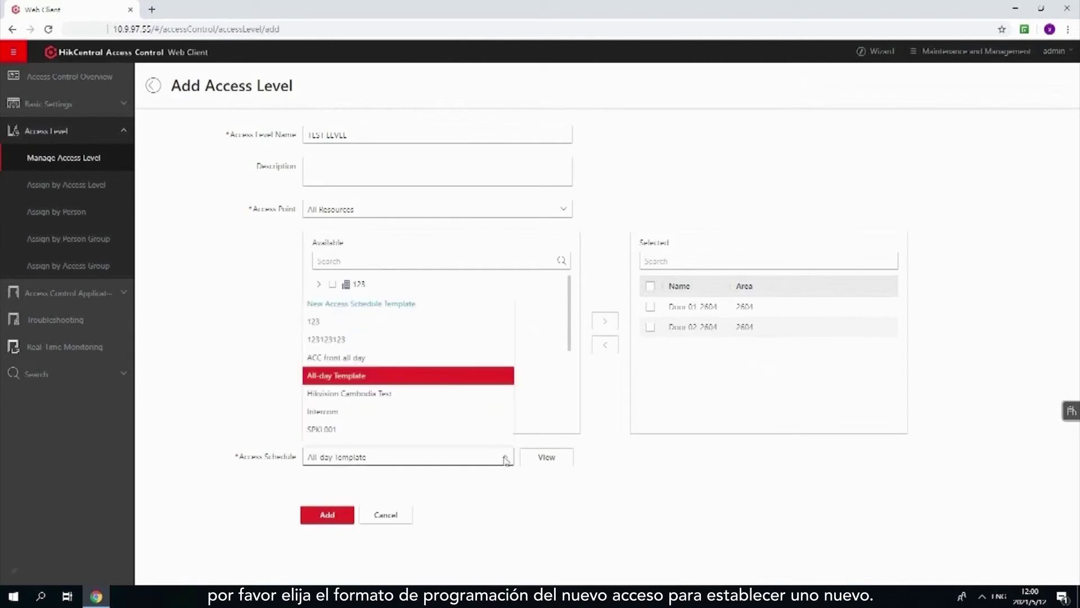
pyautogui.click(412, 307)
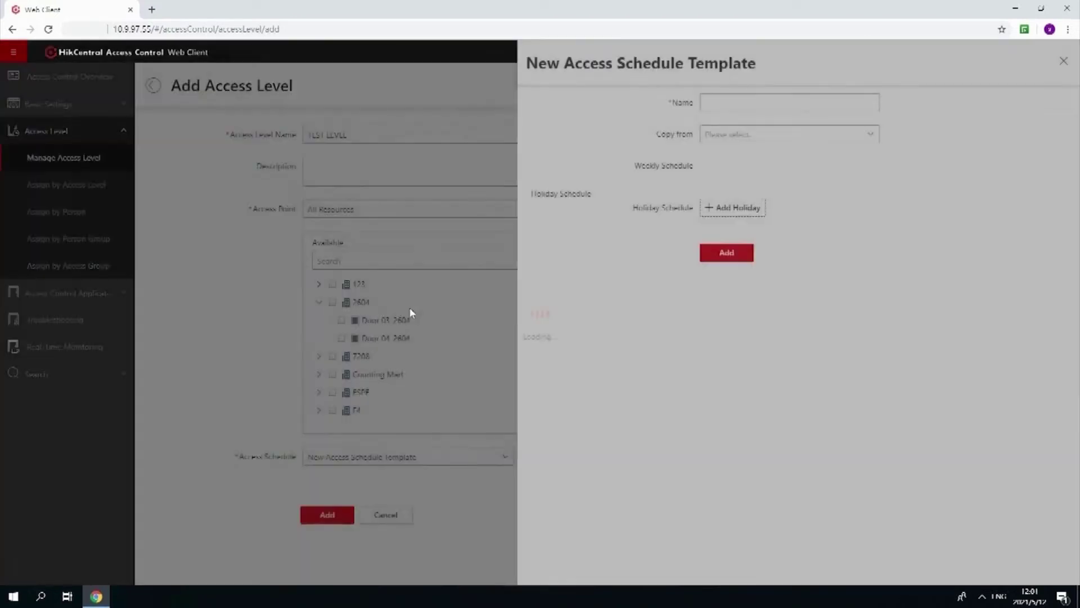
pyautogui.click(712, 103)
pyautogui.write('TEST LEVEL')
pyautogui.moveTo(743, 199)
pyautogui.mouseDown()
pyautogui.moveTo(1037, 204)
pyautogui.moveTo(1038, 308)
pyautogui.mouseUp()
pyautogui.click(741, 399)
pyautogui.click(551, 457)
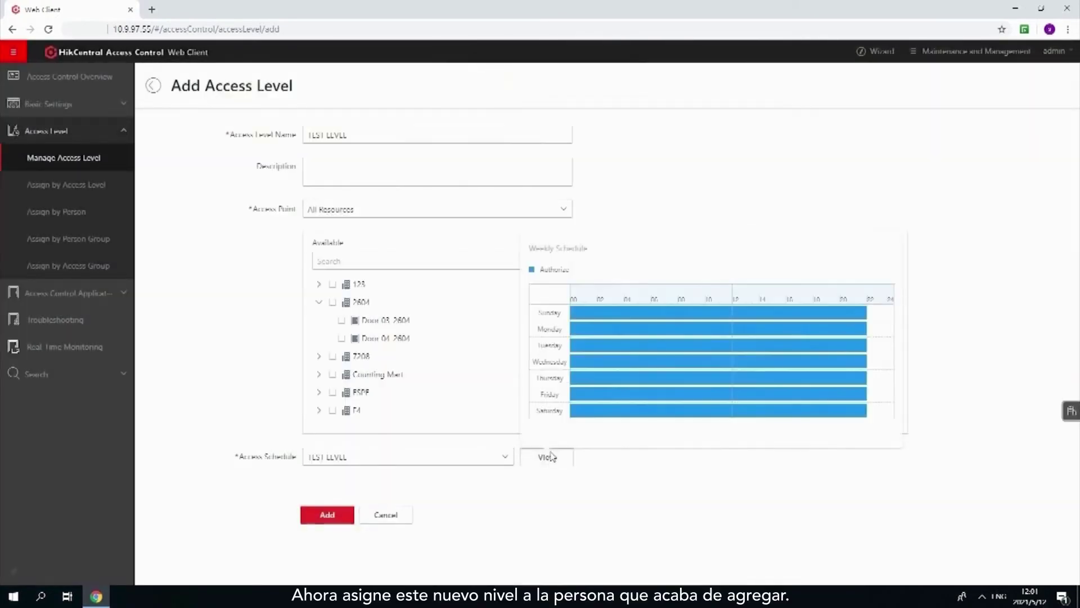
pyautogui.click(349, 515)
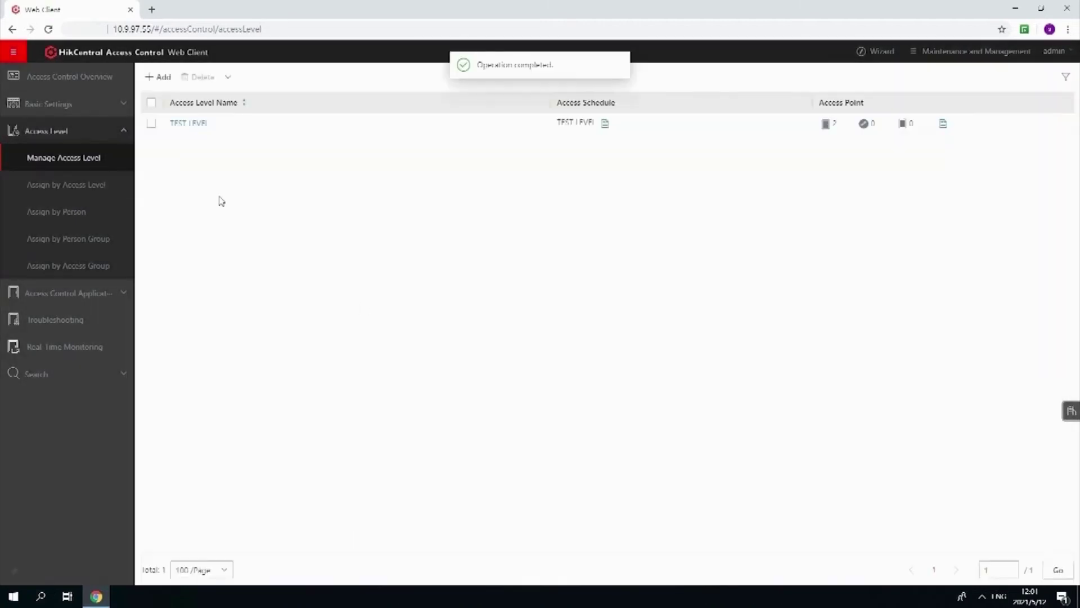
pyautogui.click(104, 185)
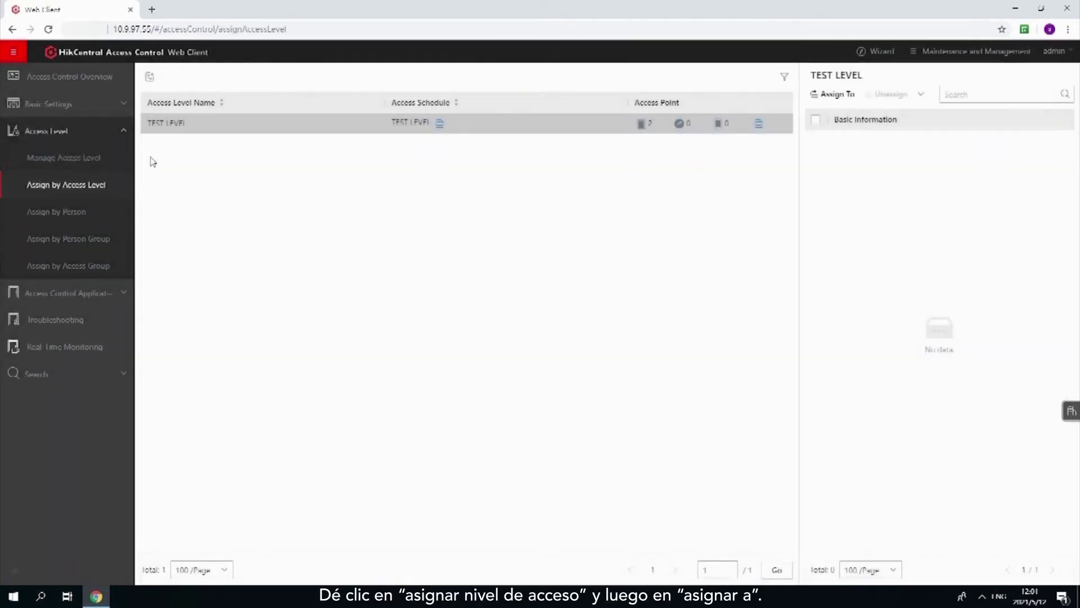
# Step: Assign a HIK STAFF member to TEST LEVEL and apply the access level to all persons
pyautogui.click(834, 94)
pyautogui.click(578, 127)
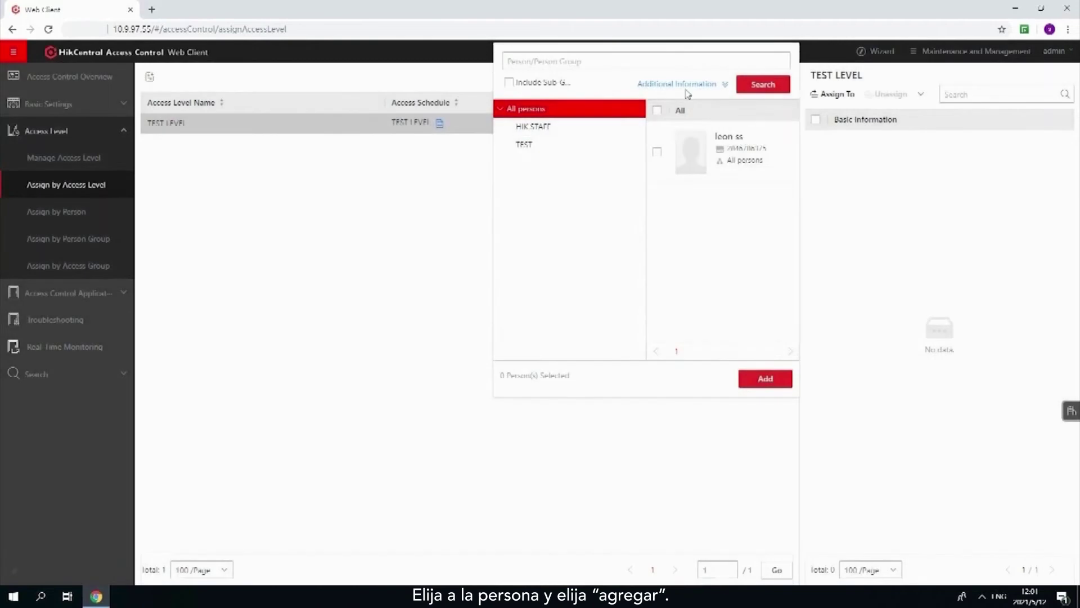
pyautogui.click(657, 151)
pyautogui.click(764, 379)
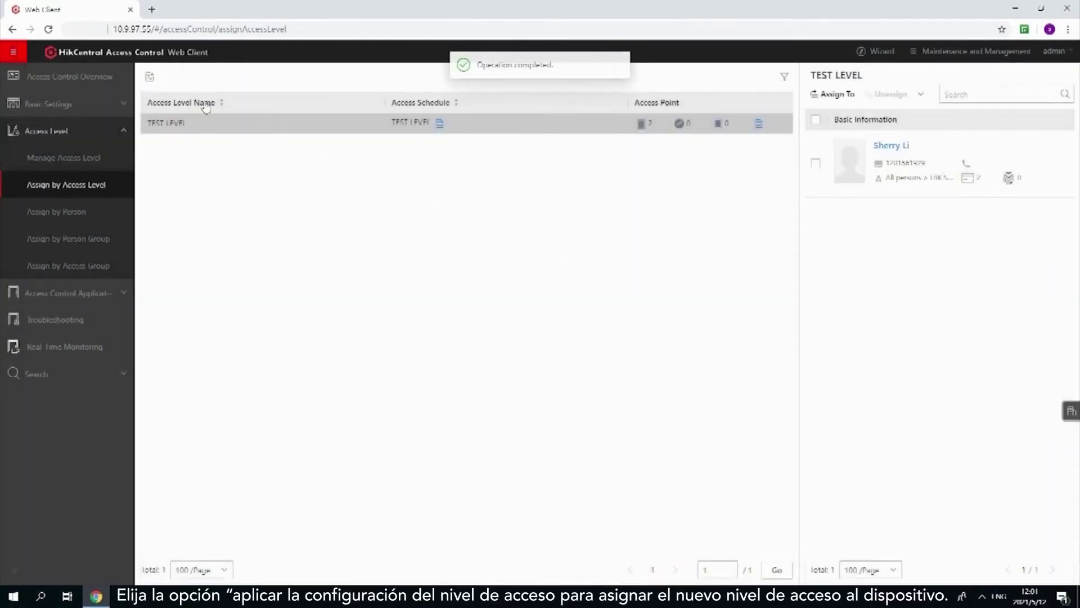
pyautogui.click(150, 76)
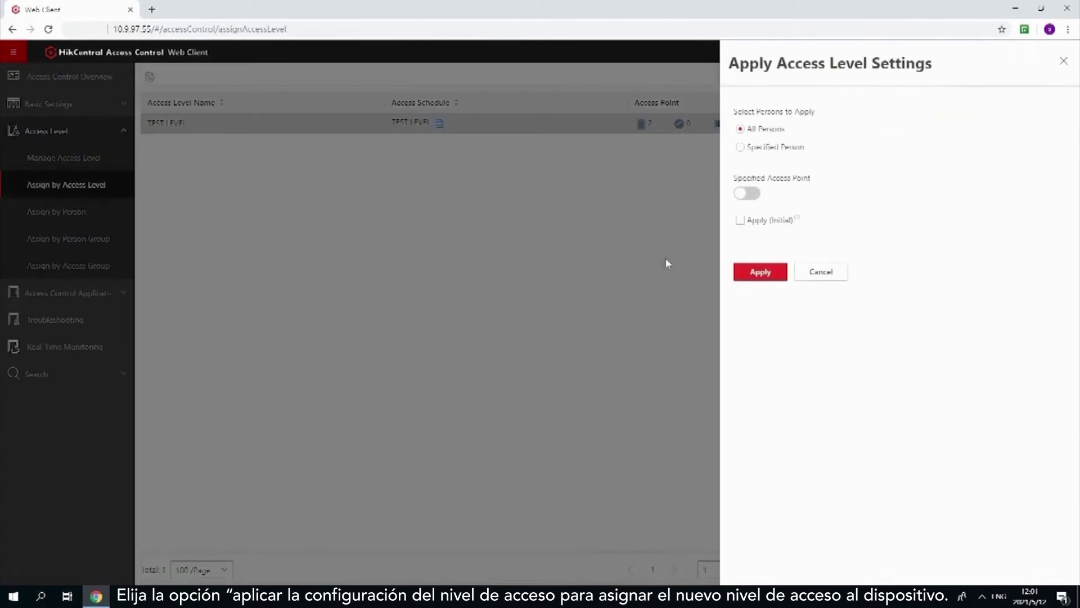
pyautogui.click(748, 272)
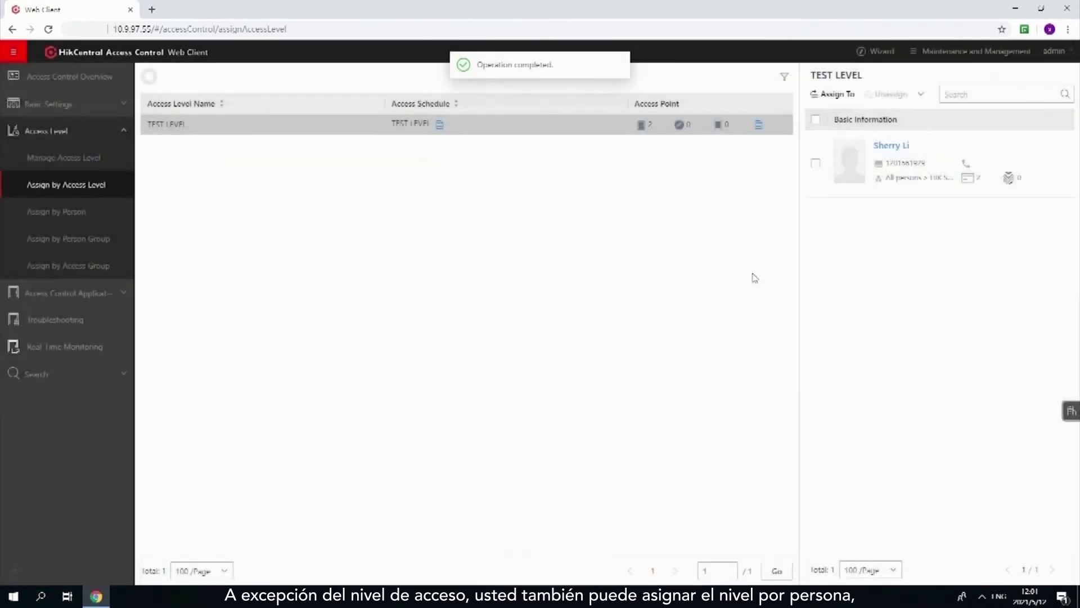
pyautogui.click(90, 217)
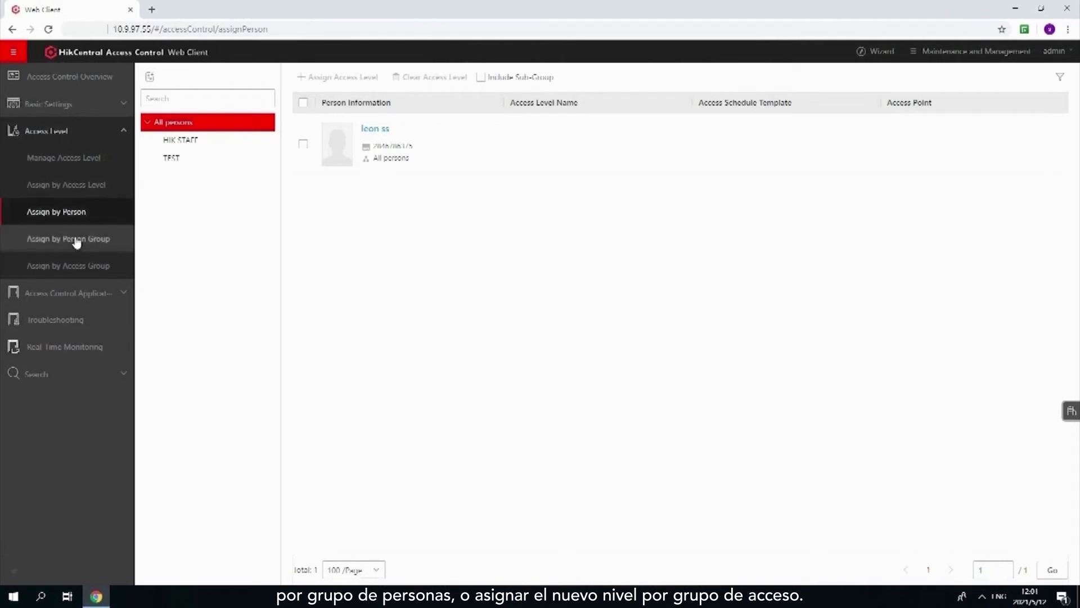
# Step: Switch from Assign by Person Group to Assign by Access Group, listing SPLC2, spec and SPLC
pyautogui.click(77, 241)
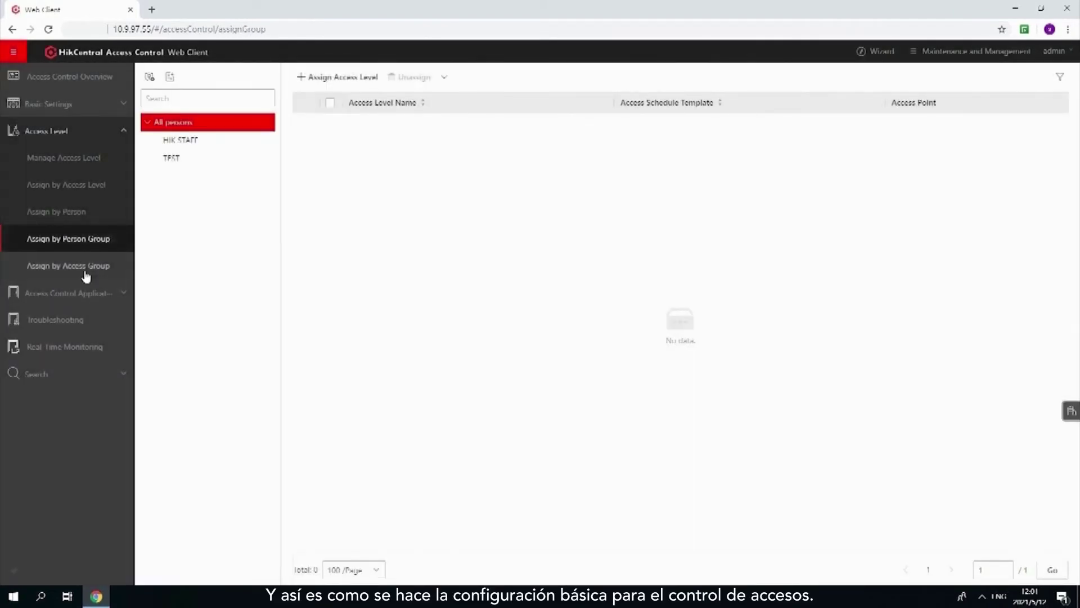
pyautogui.click(84, 270)
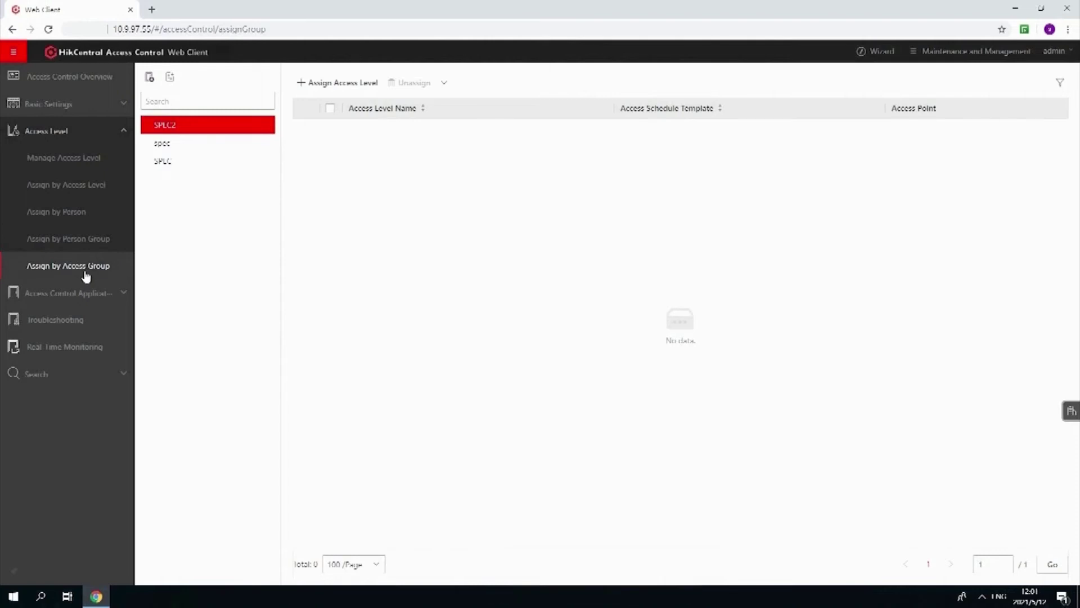
# Step: On Troubleshooting, review persons without cards, then show the Device Status table
pyautogui.click(79, 328)
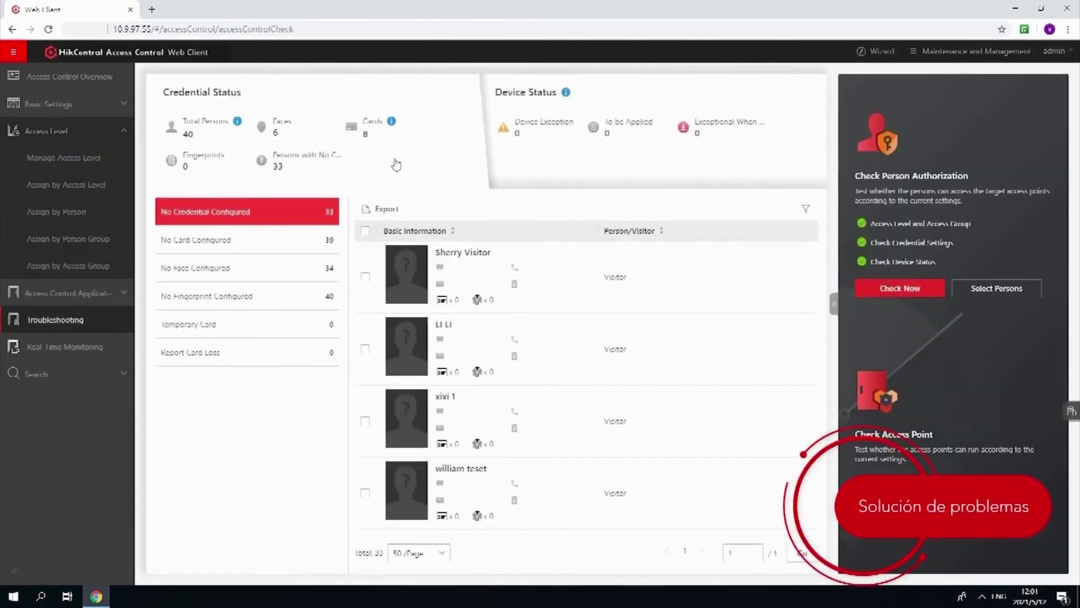
pyautogui.click(243, 246)
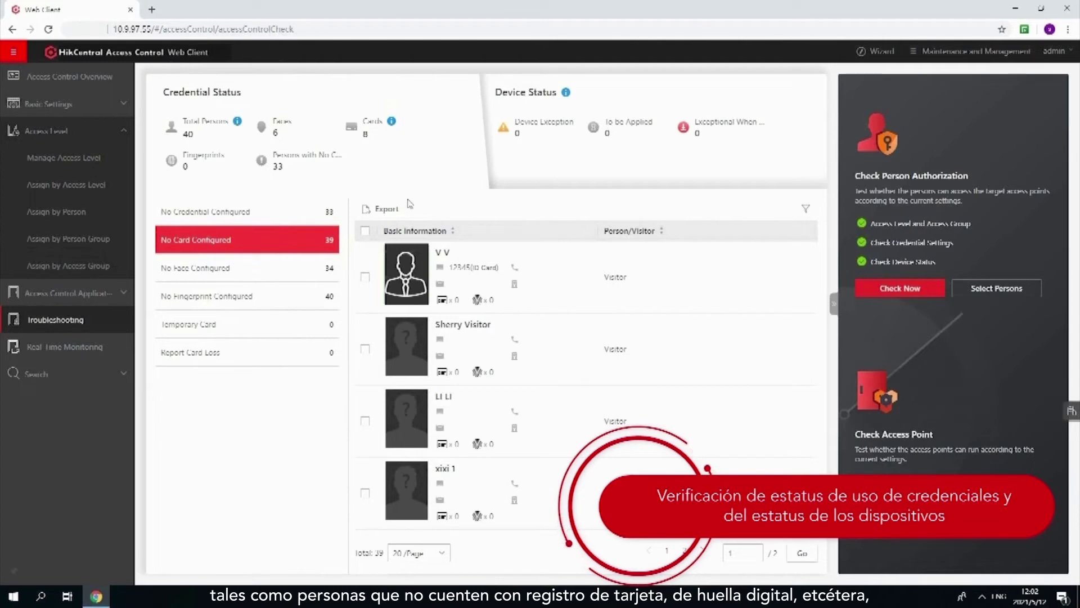
pyautogui.click(527, 176)
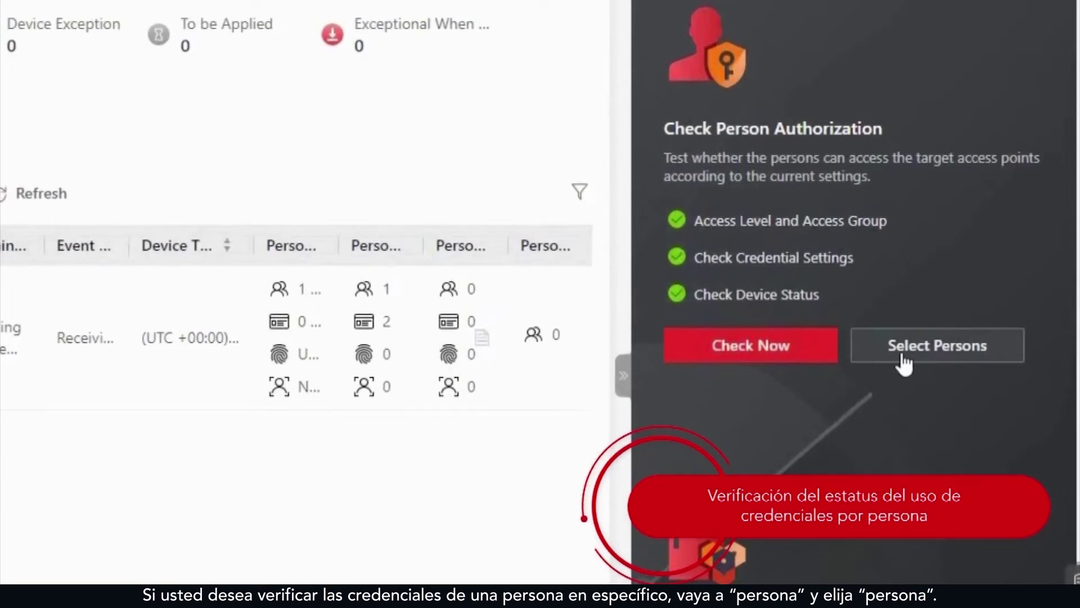
pyautogui.click(904, 363)
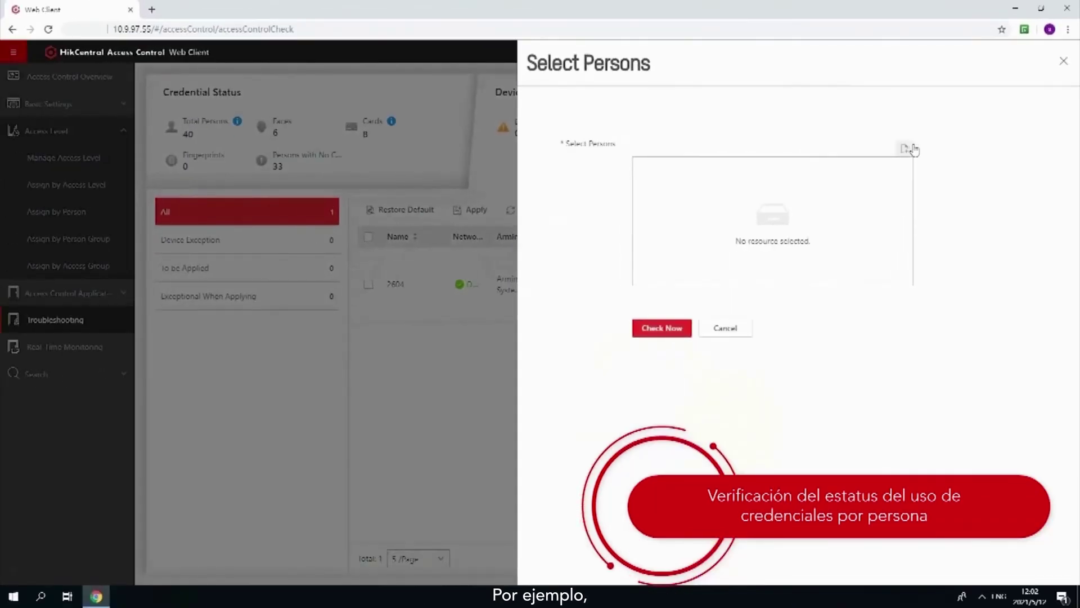
# Step: Check a HIK STAFF member's authorization and view the Applying Succeeded door permissions
pyautogui.click(911, 147)
pyautogui.click(681, 131)
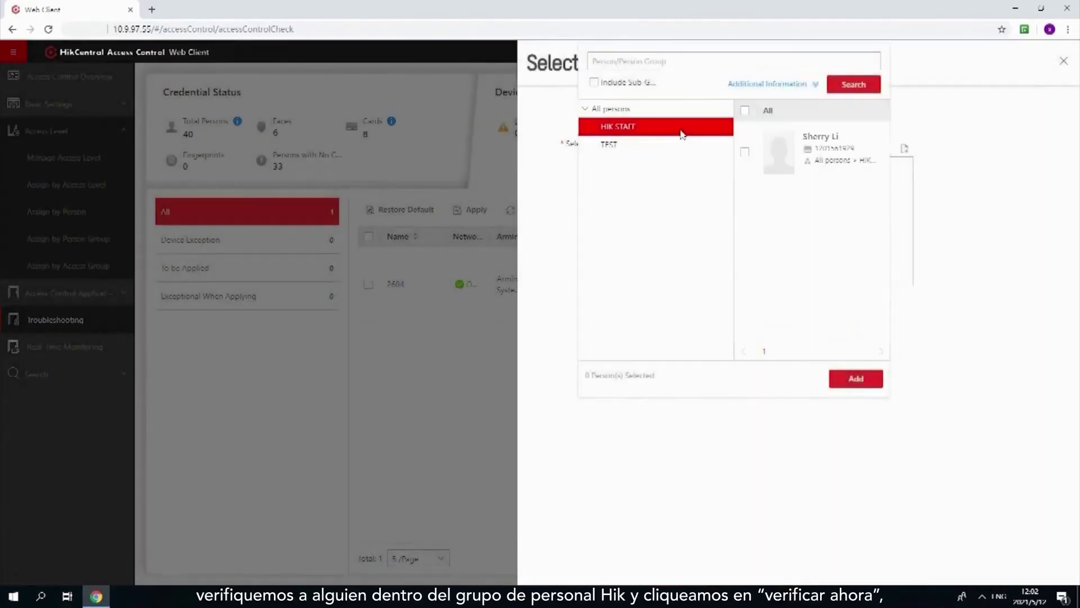
pyautogui.click(856, 378)
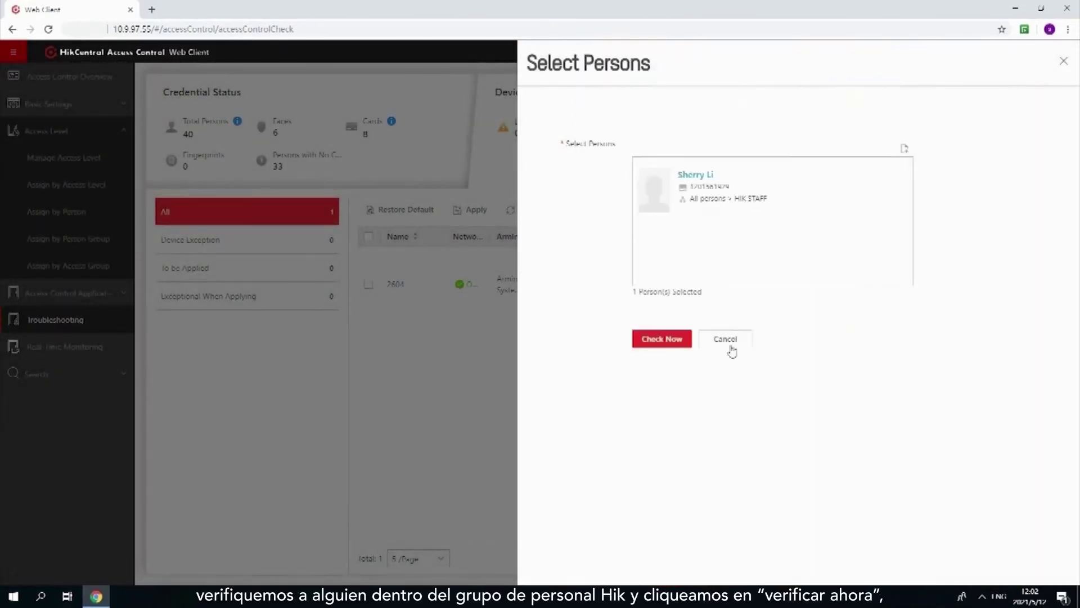
pyautogui.click(664, 339)
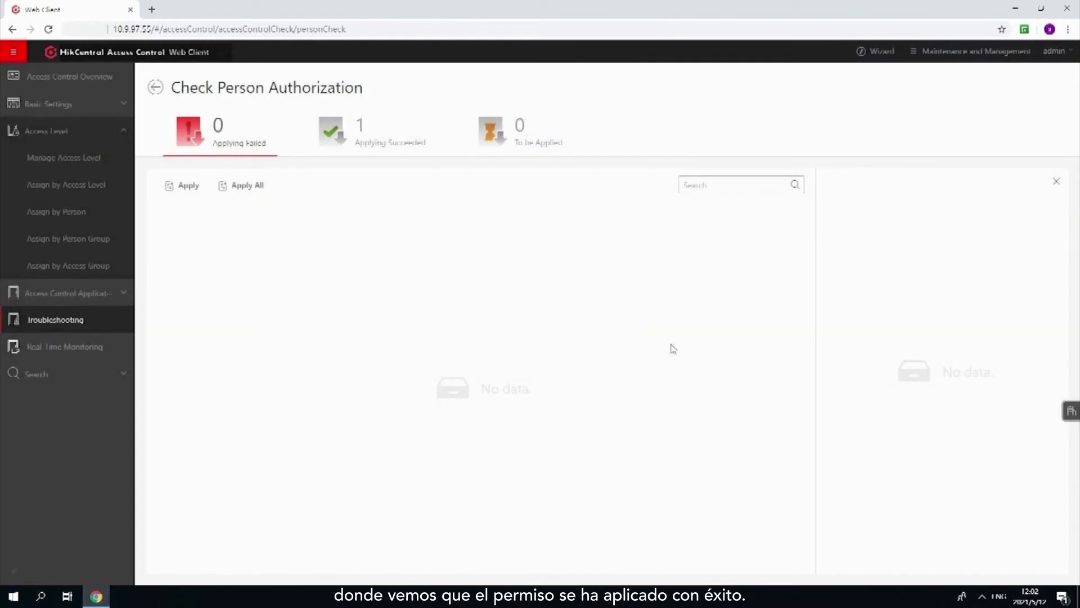
pyautogui.click(408, 153)
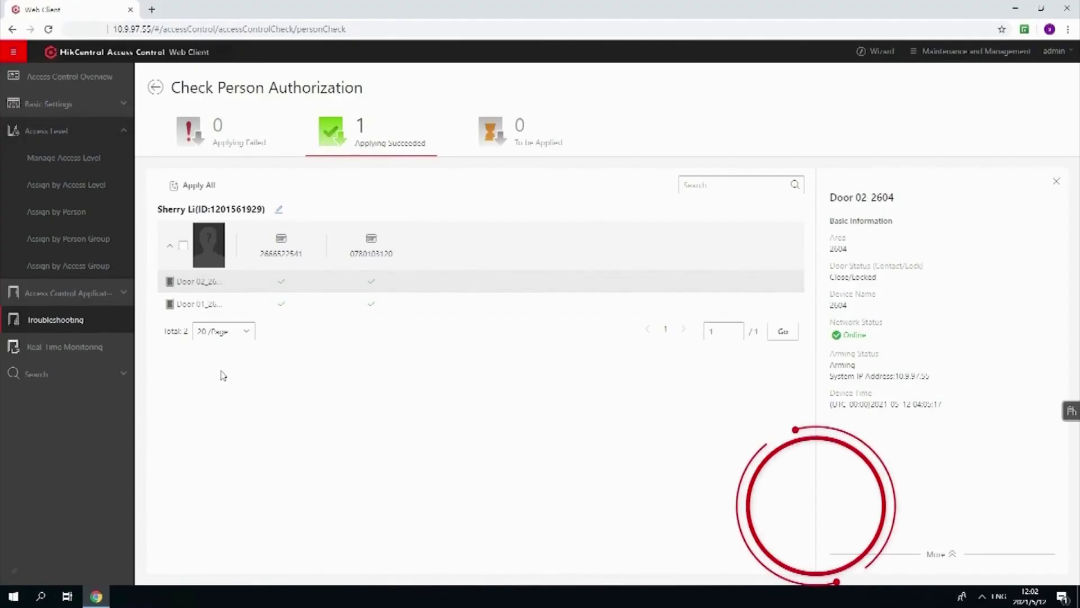
pyautogui.click(82, 362)
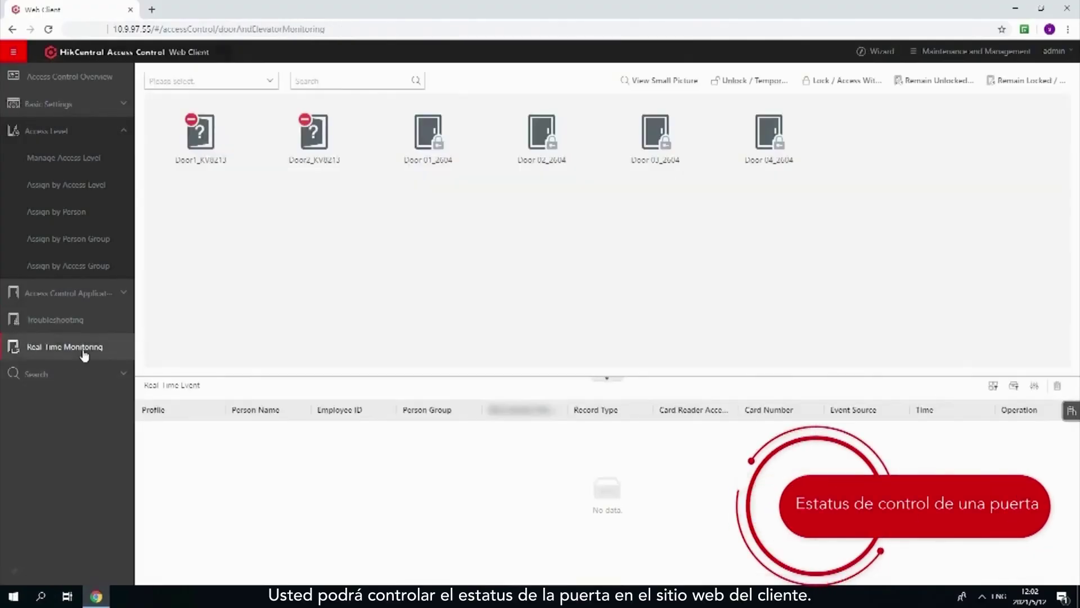
# Step: Remotely unlock Door 01_2604, then unlock all access points and confirm with OK
pyautogui.click(414, 135)
pyautogui.click(511, 120)
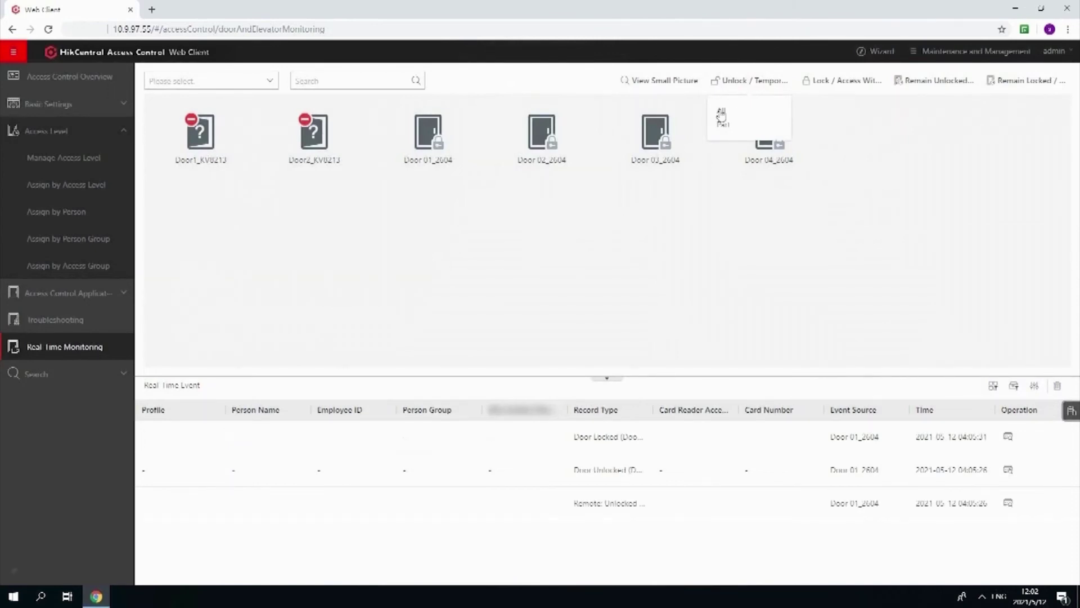
pyautogui.click(720, 115)
pyautogui.click(539, 341)
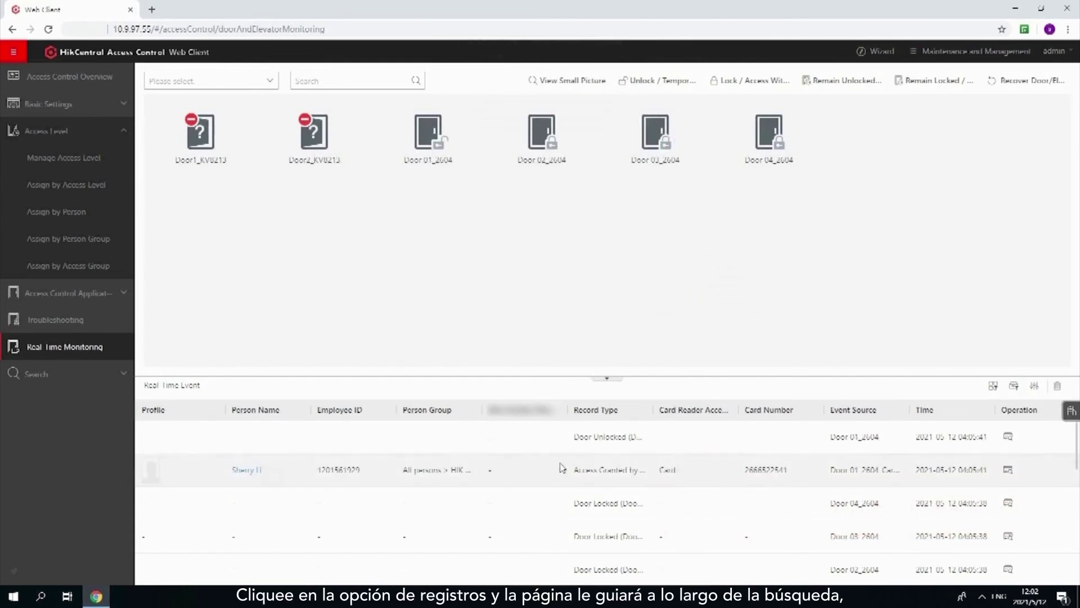
pyautogui.click(1008, 506)
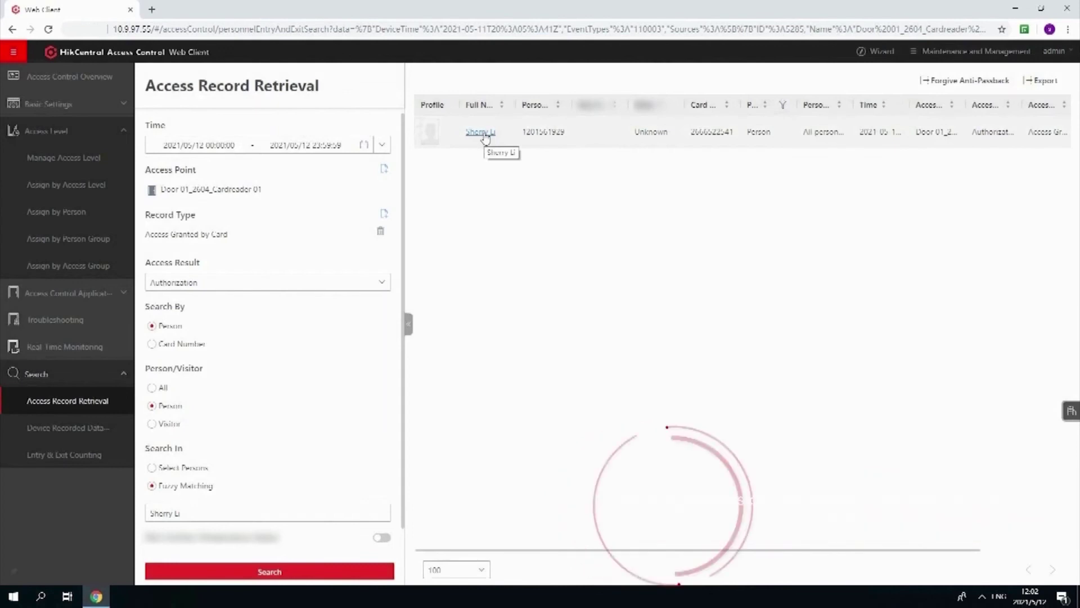
# Step: Export the access records as an Excel file and open the downloaded spreadsheet
pyautogui.click(1039, 81)
pyautogui.click(1063, 201)
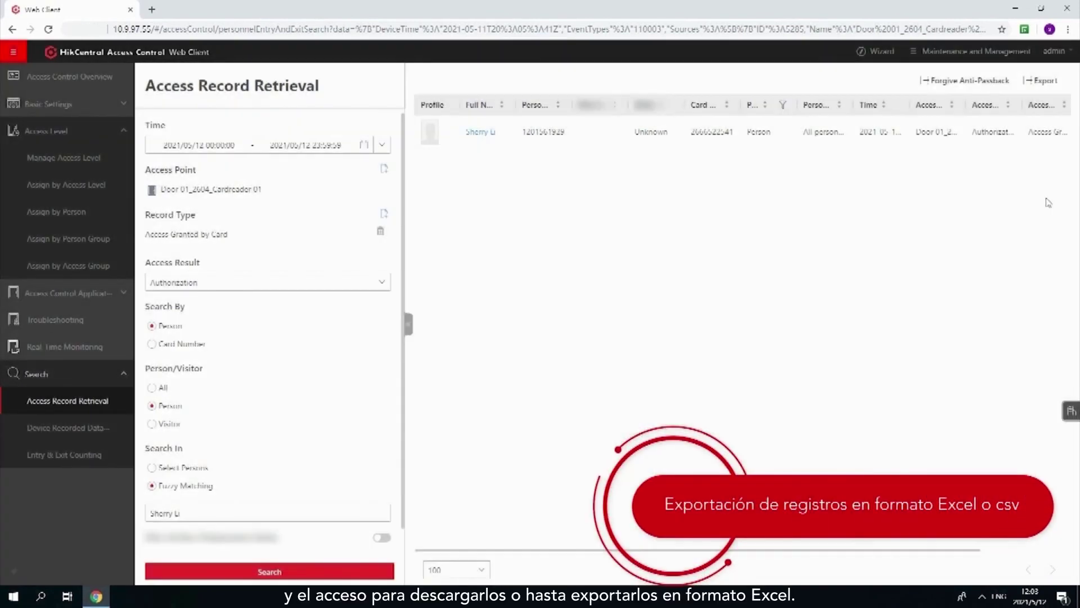
pyautogui.click(87, 578)
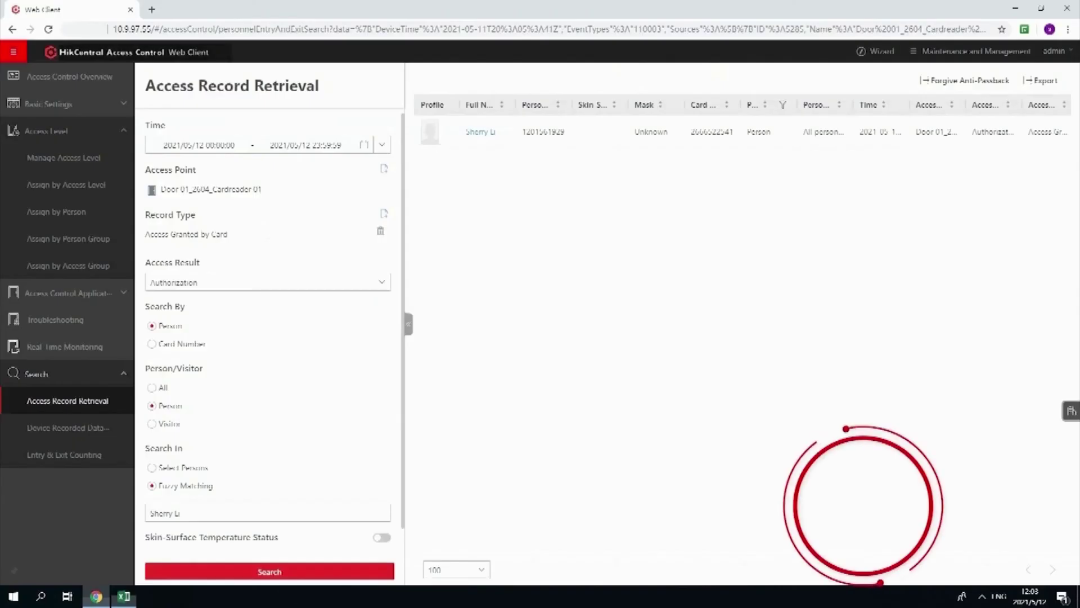
# Step: Go to the Map Settings page from the navigation menu
pyautogui.click(13, 51)
pyautogui.scroll(-10, 68, 394)
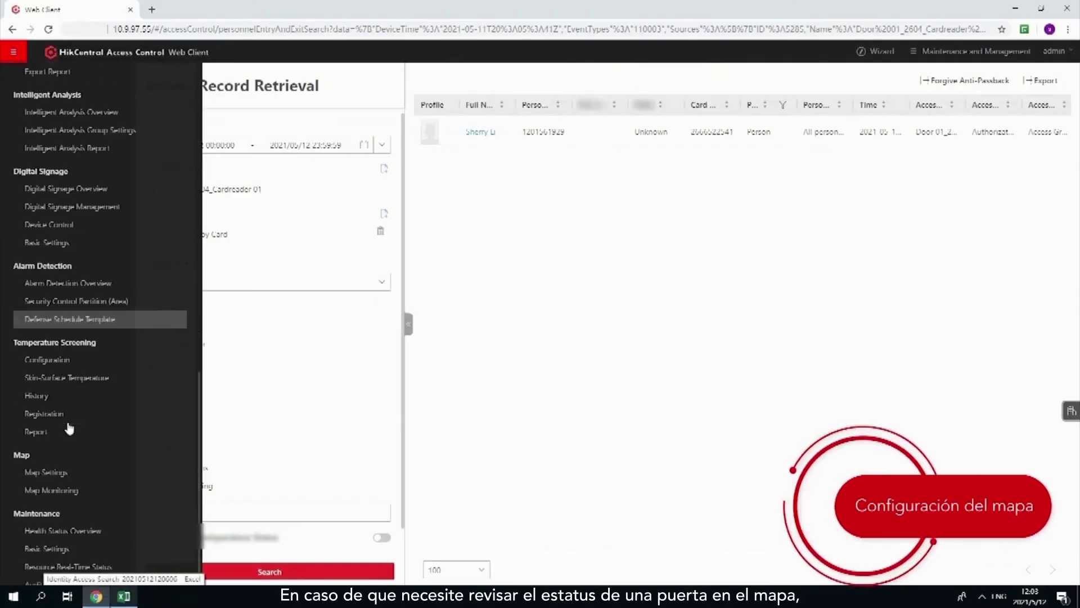
pyautogui.click(66, 466)
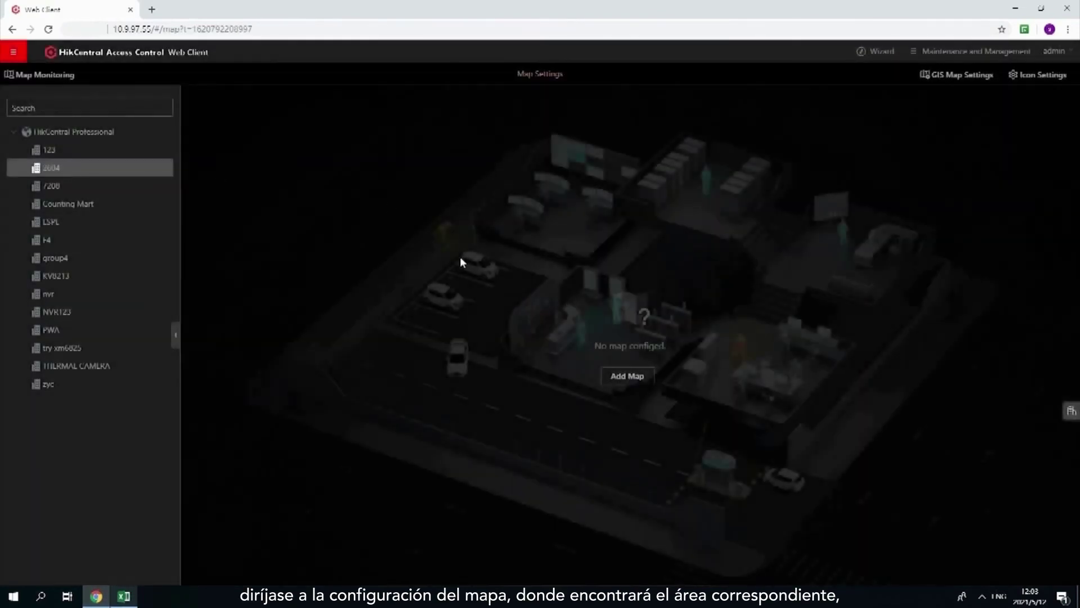
# Step: Add a new map using the store layout example image
pyautogui.click(613, 376)
pyautogui.click(1038, 190)
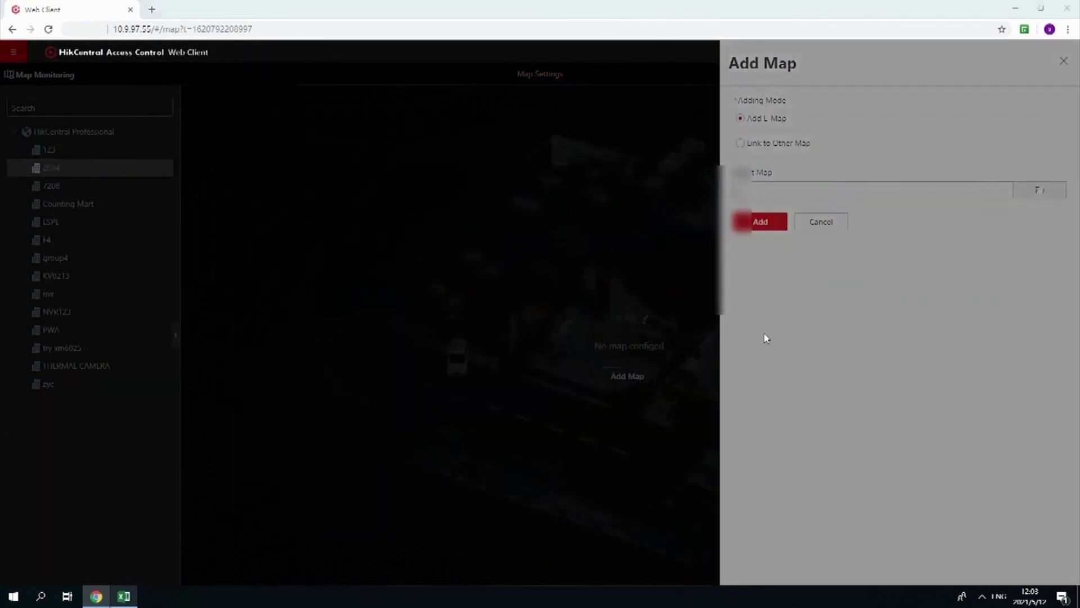
pyautogui.click(765, 222)
# Step: Filter resources to Door, place Door 01 and Door 02 on the plan, then switch to Map Monitoring
pyautogui.click(968, 222)
pyautogui.click(936, 279)
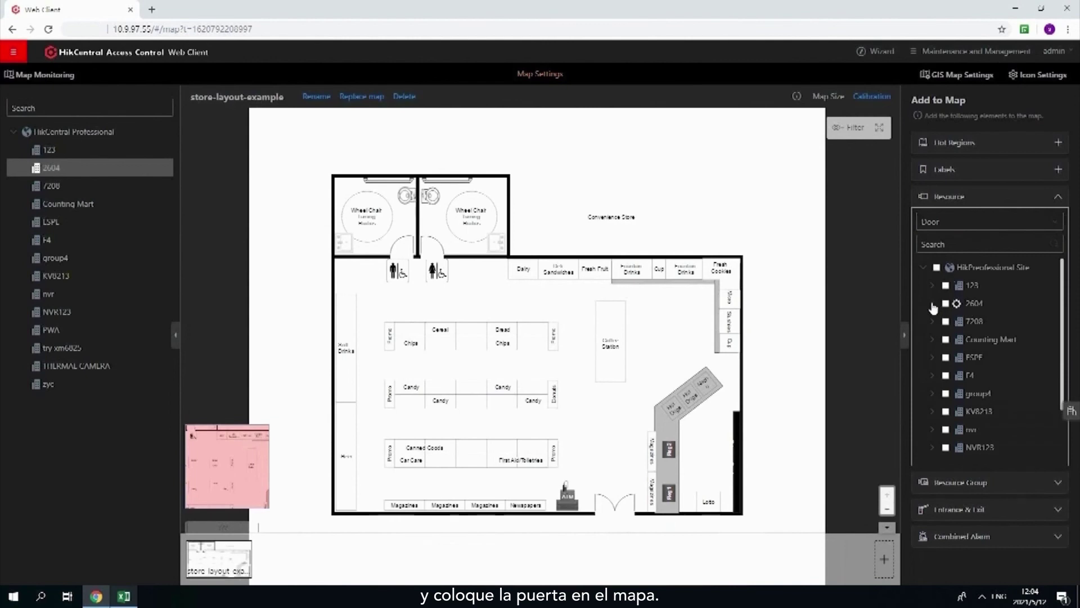
pyautogui.moveTo(712, 280); pyautogui.dragTo(681, 301)
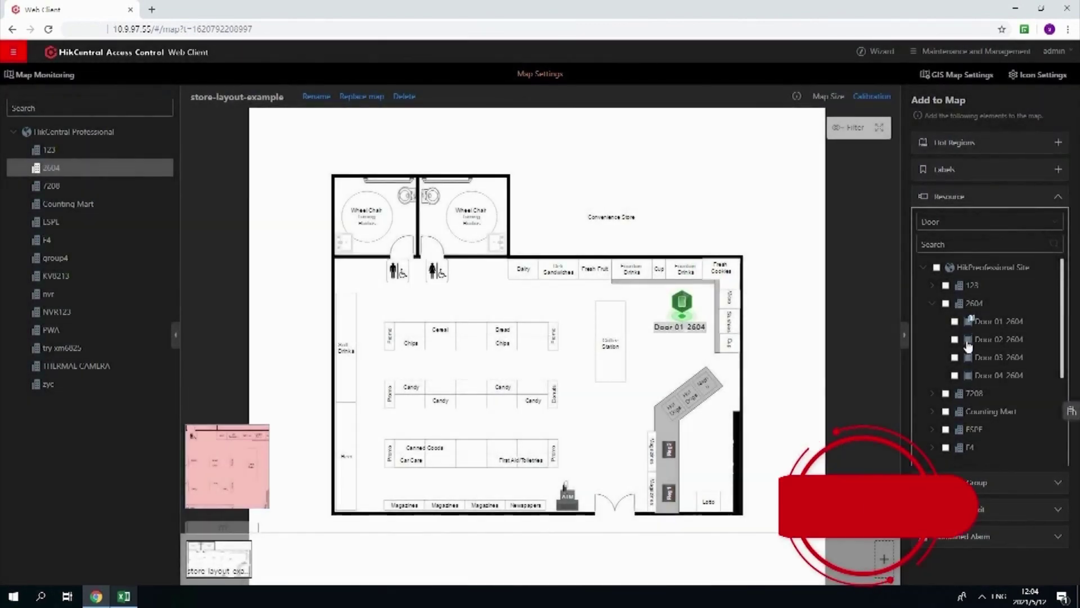
pyautogui.moveTo(993, 338); pyautogui.dragTo(615, 478)
pyautogui.click(51, 76)
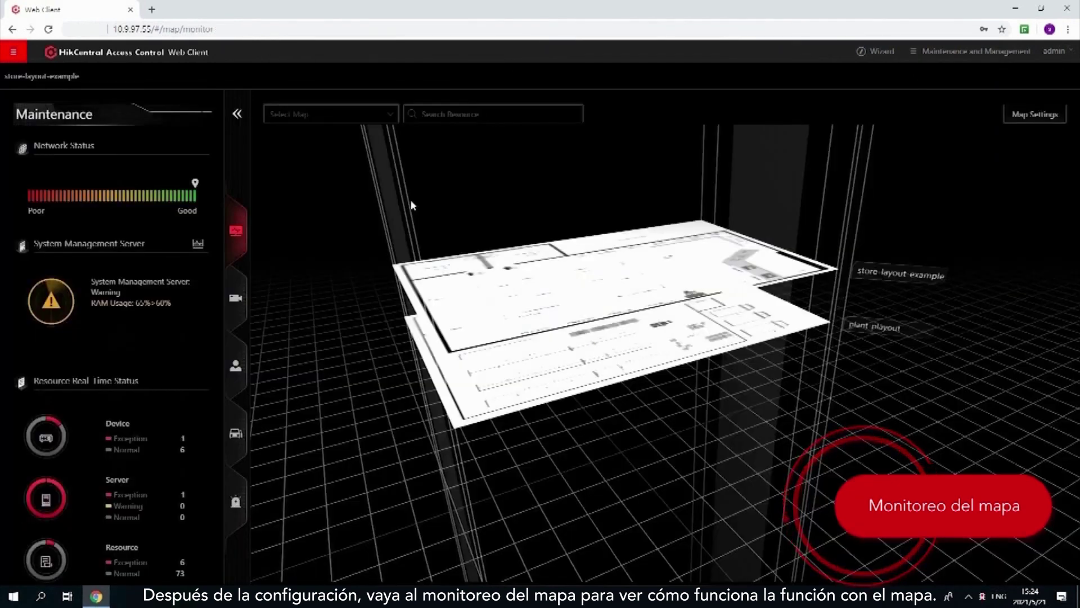
# Step: Open the store layout example map in 2D view and remotely unlock Door 01 2604
pyautogui.click(472, 297)
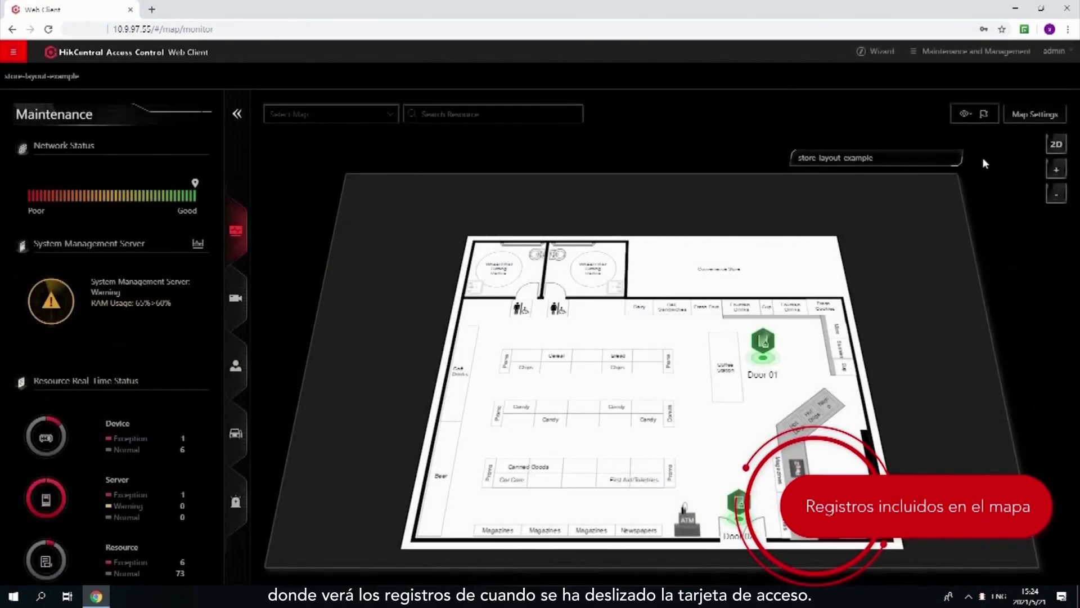
pyautogui.click(1057, 144)
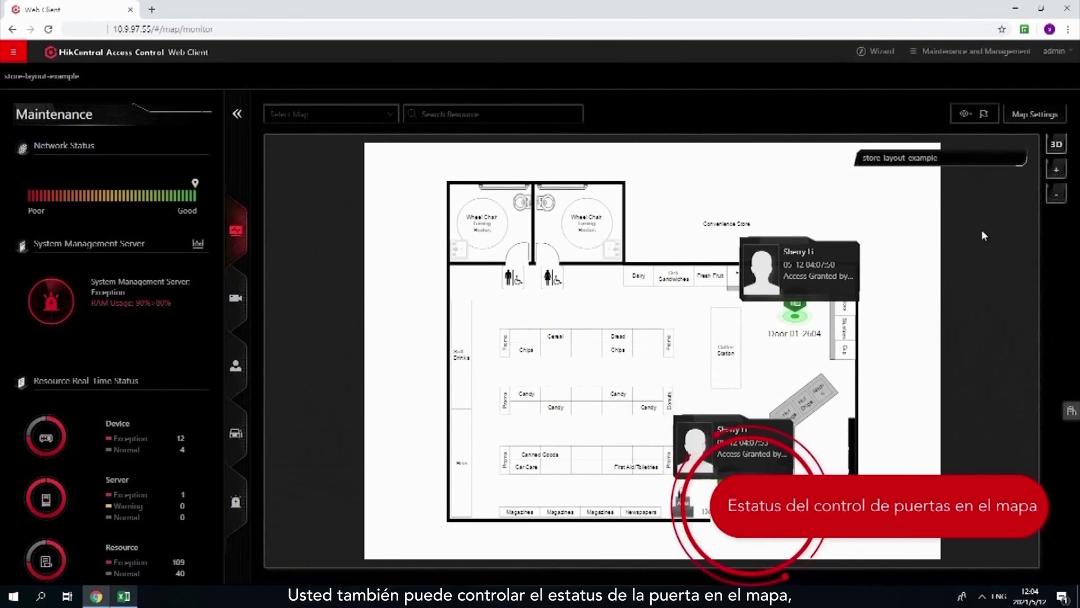
pyautogui.click(799, 309)
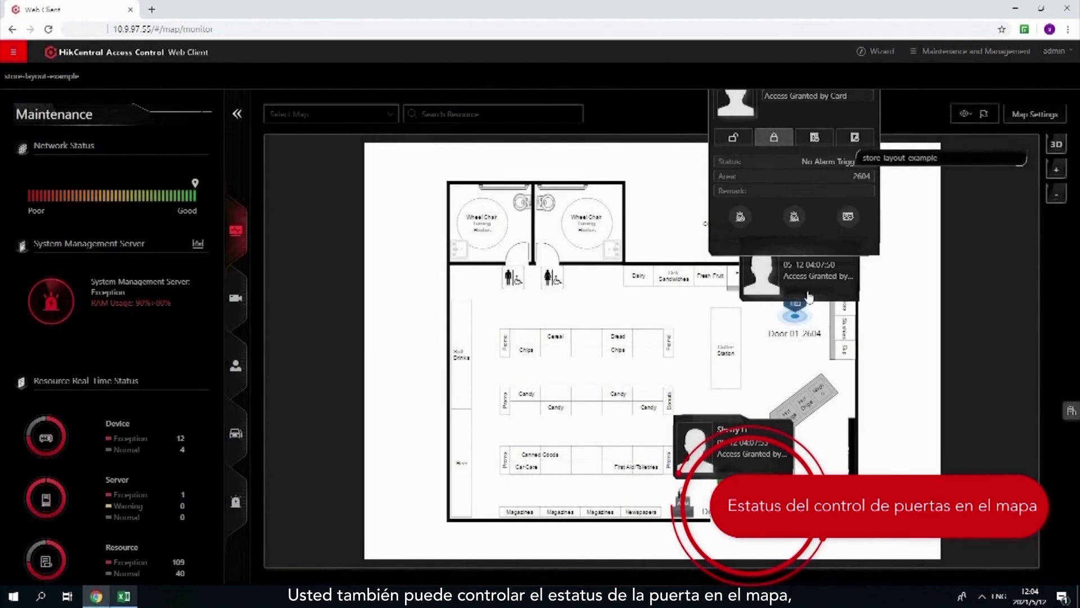
pyautogui.click(733, 140)
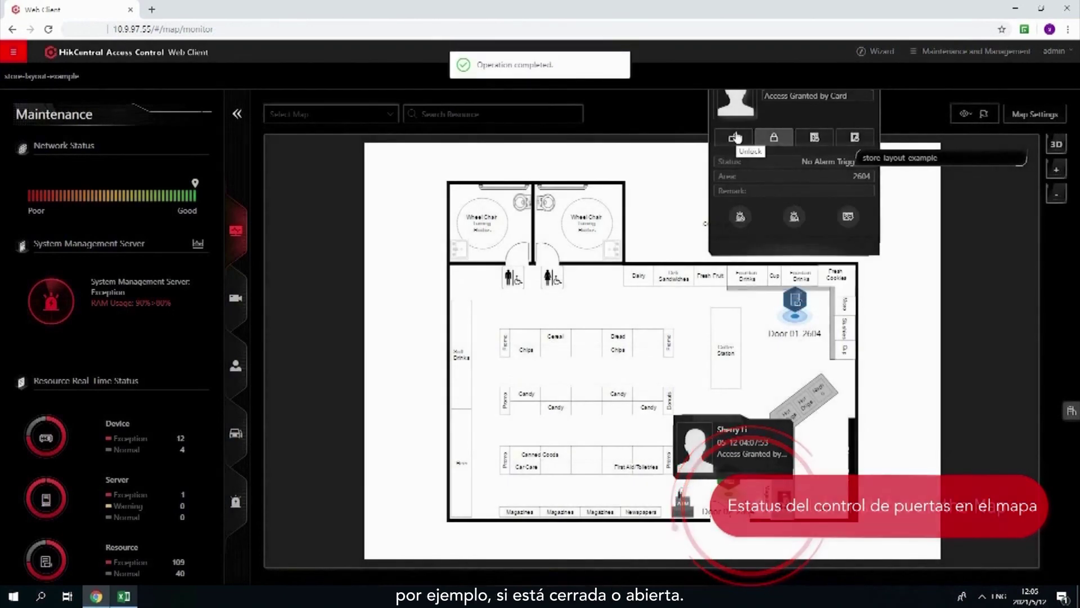